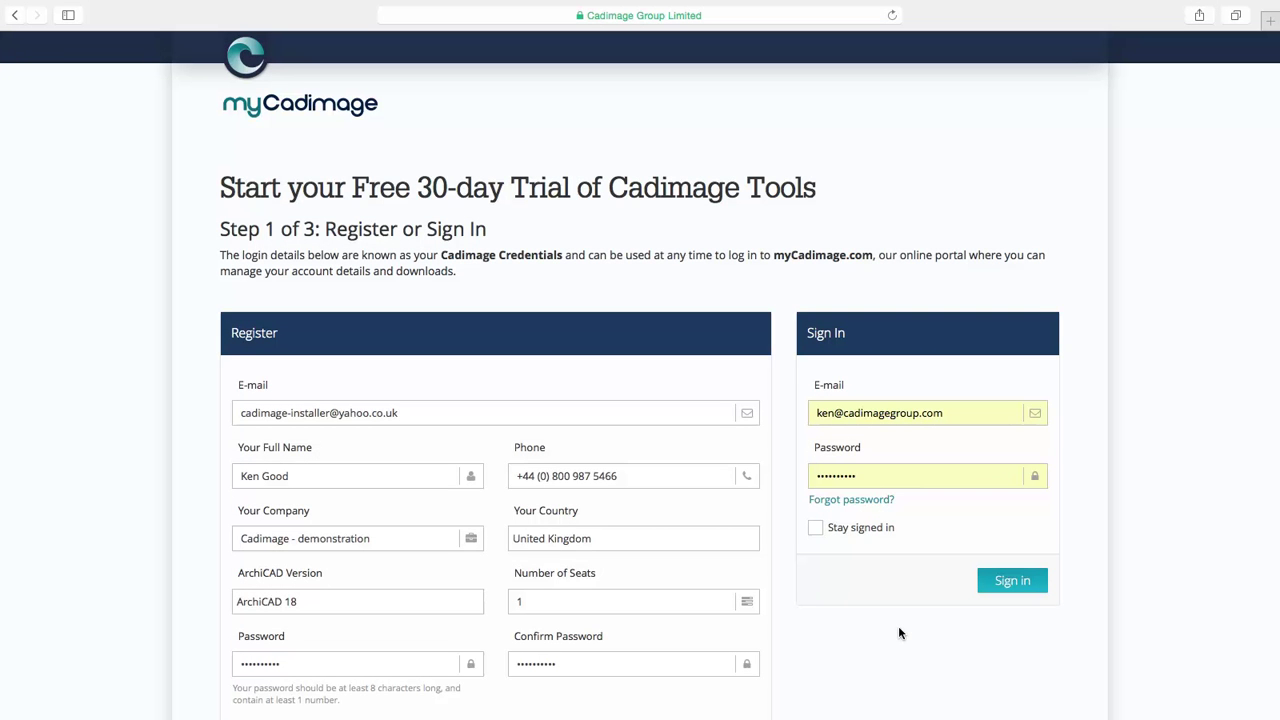
- Accept the Terms and Conditions and submit the one-seat UK ArchiCAD 18 trial registration
scroll(878, 630, "down", 5)
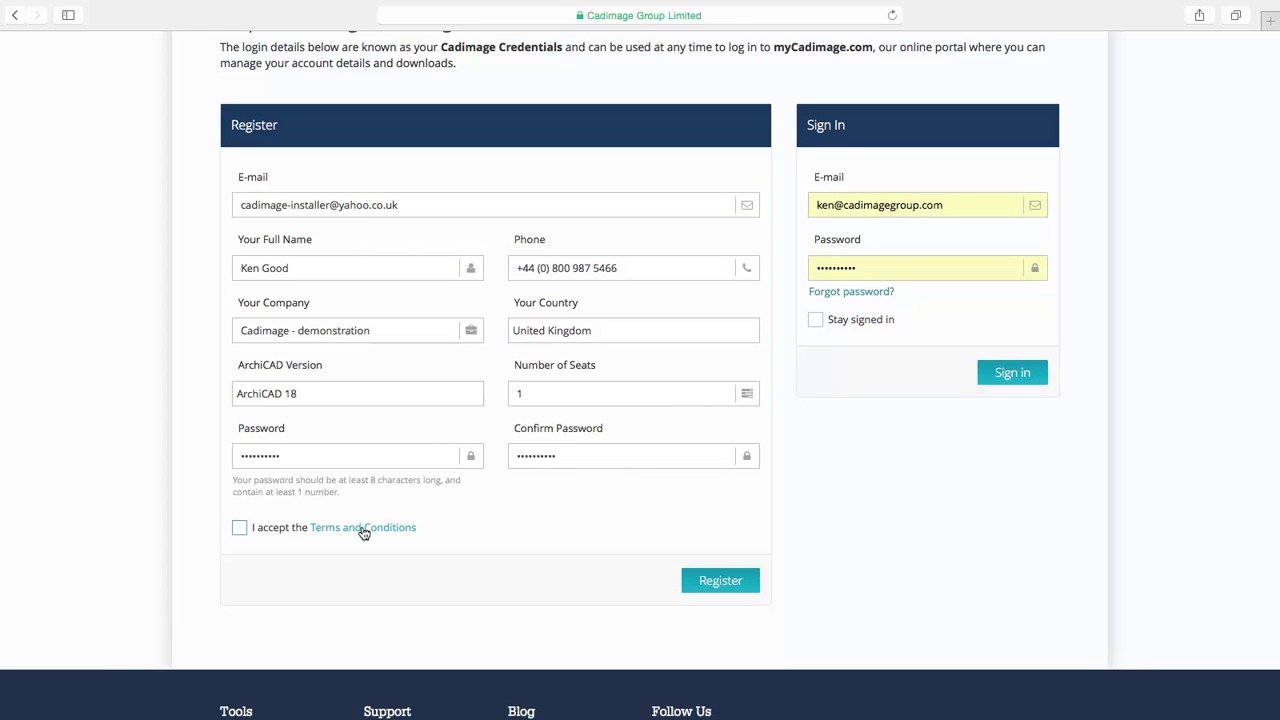
left_click(240, 528)
left_click(706, 587)
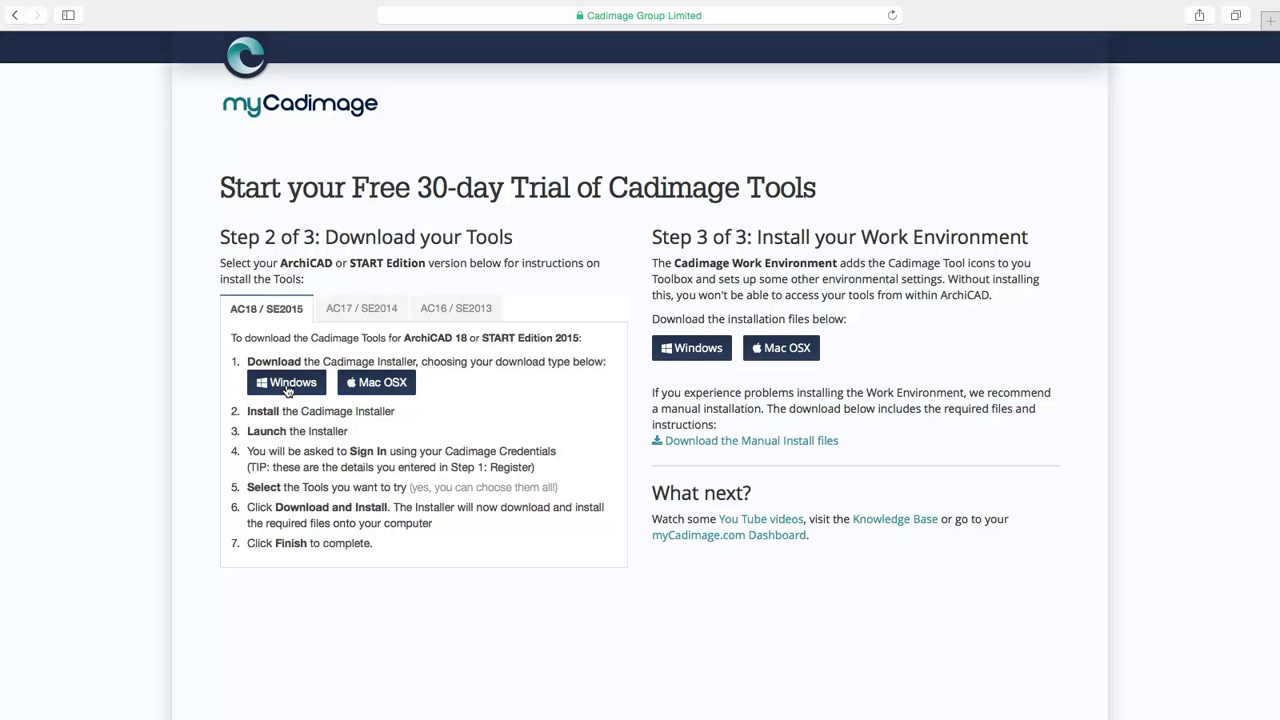
- Download the Mac OSX Cadimage Installer and check the finished downloads list in Safari
left_click(379, 389)
left_click(1236, 15)
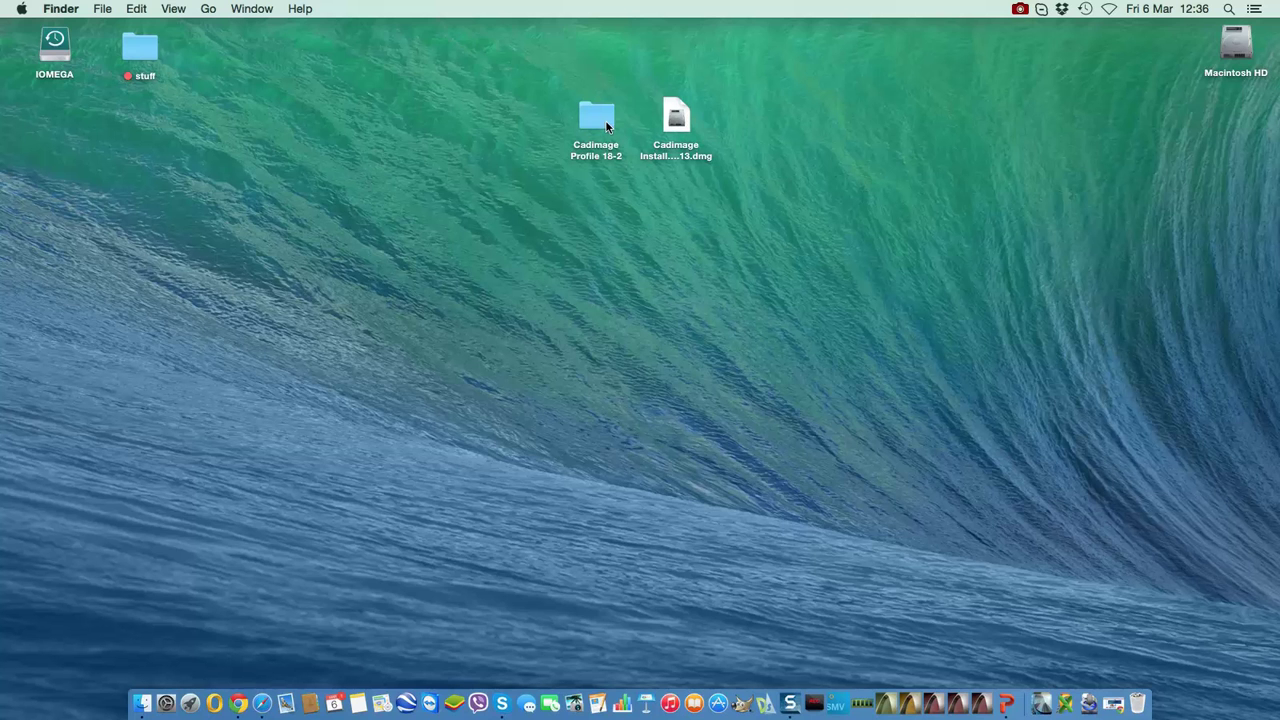
- Copy Cadimage Installer from the disk image into Applications, then close both Finder windows
double_click(675, 118)
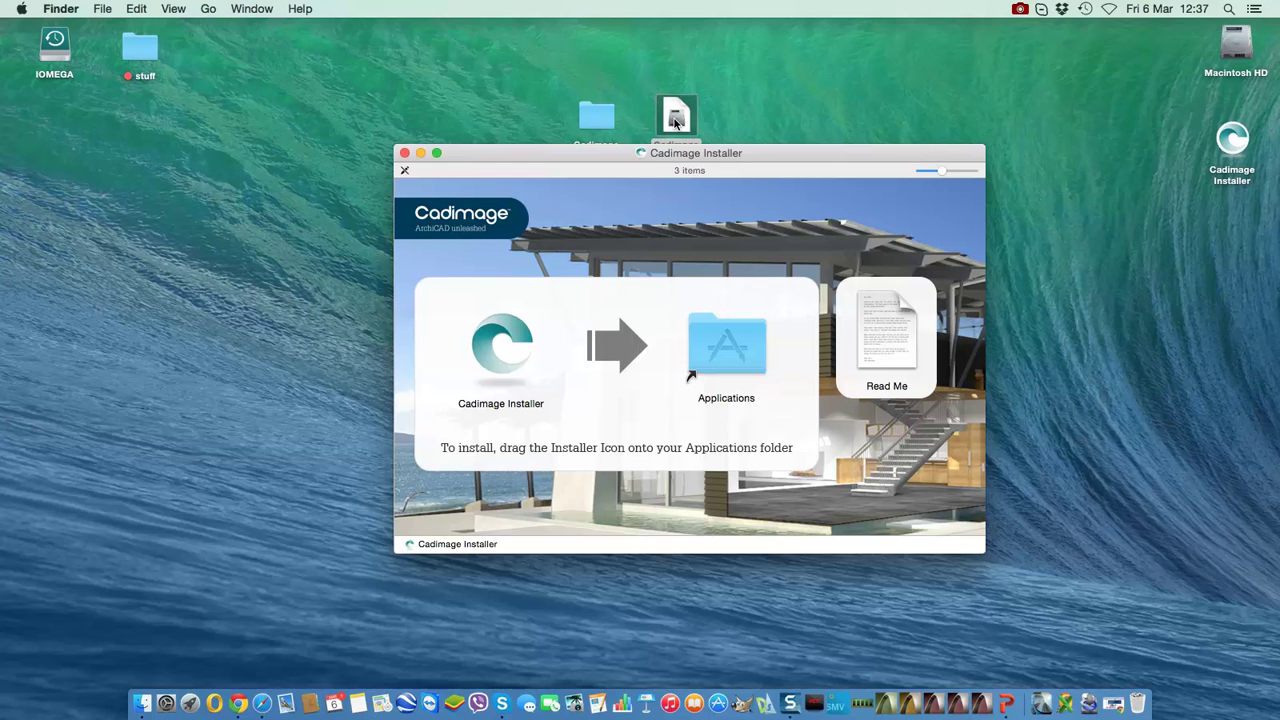
left_click(497, 358)
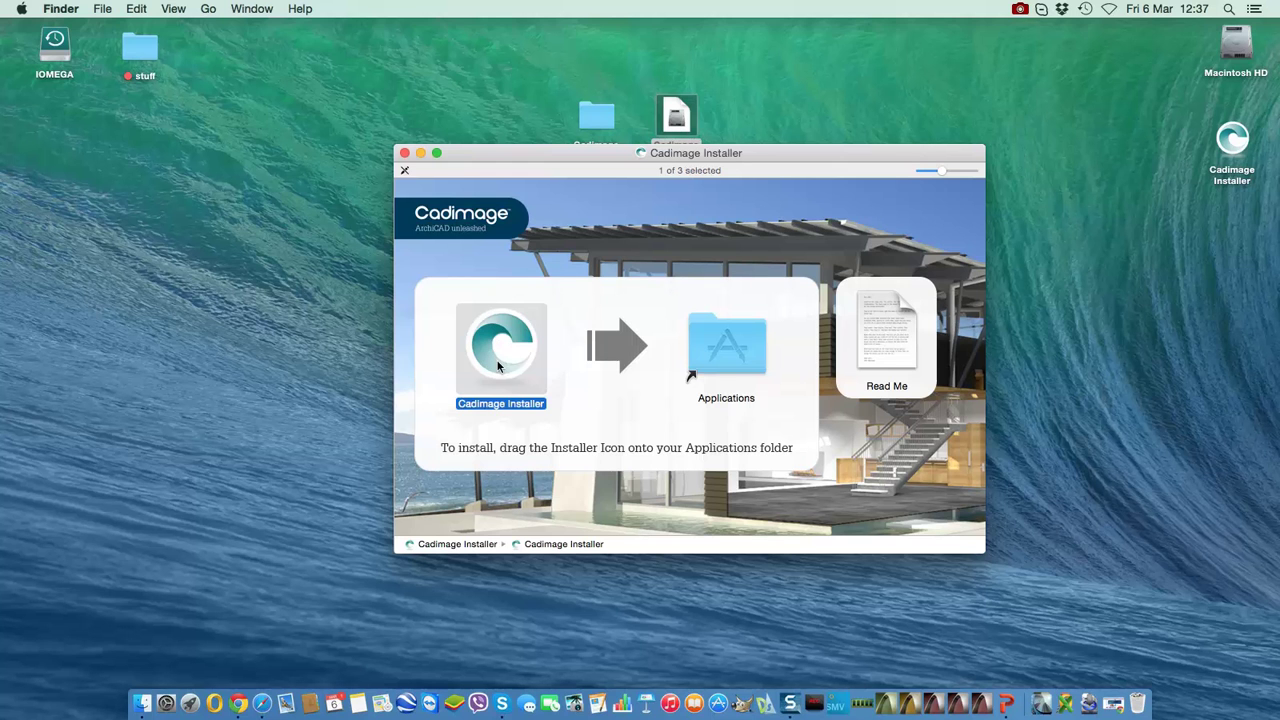
left_click_drag(497, 365, 876, 708)
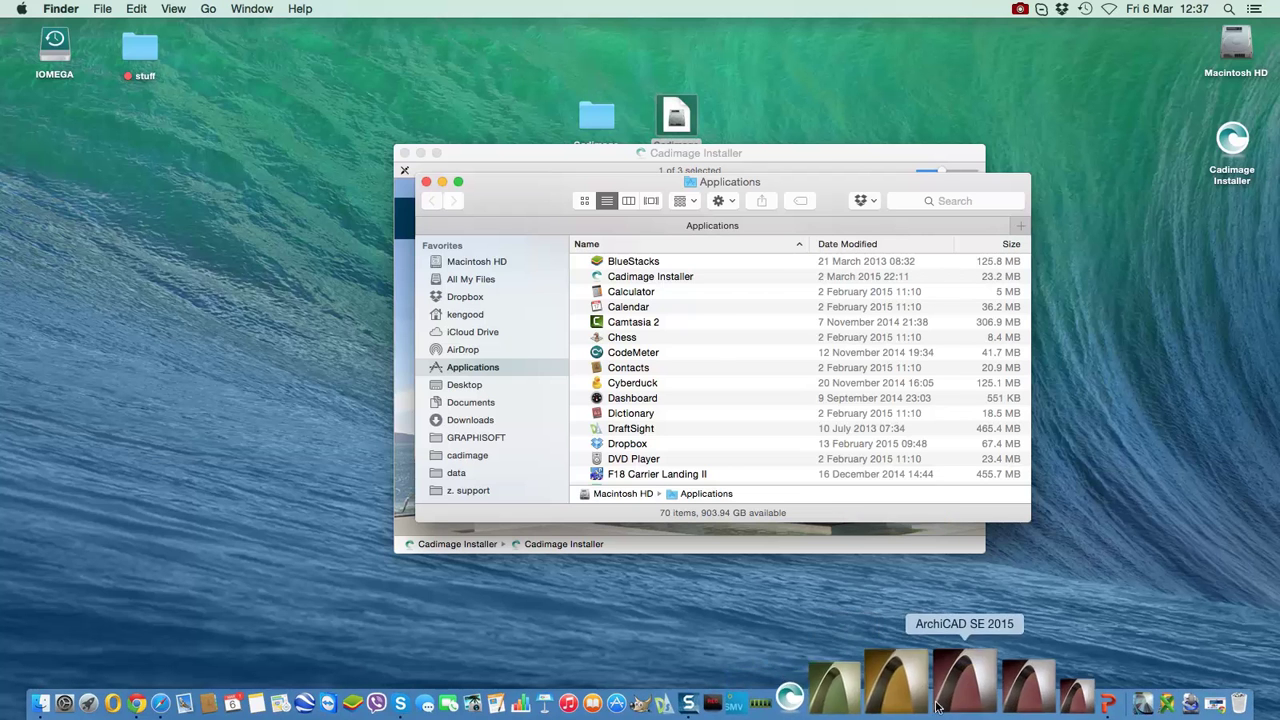
left_click(426, 181)
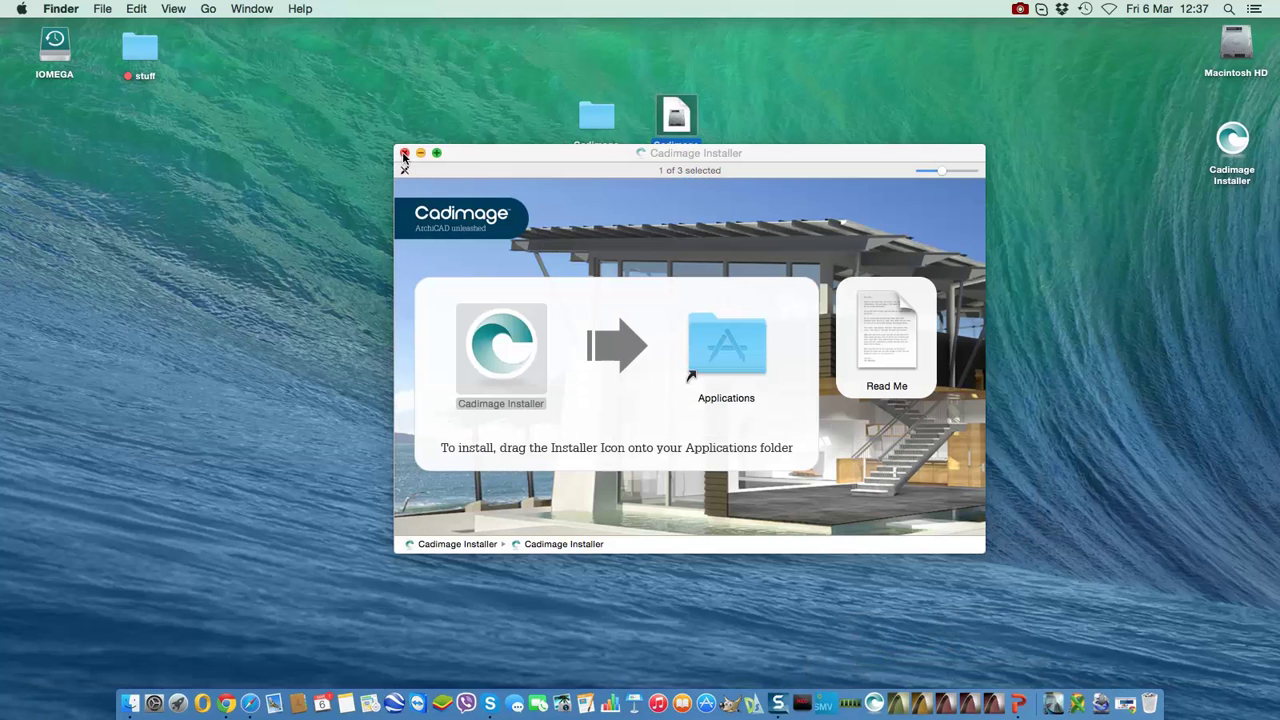
left_click(404, 153)
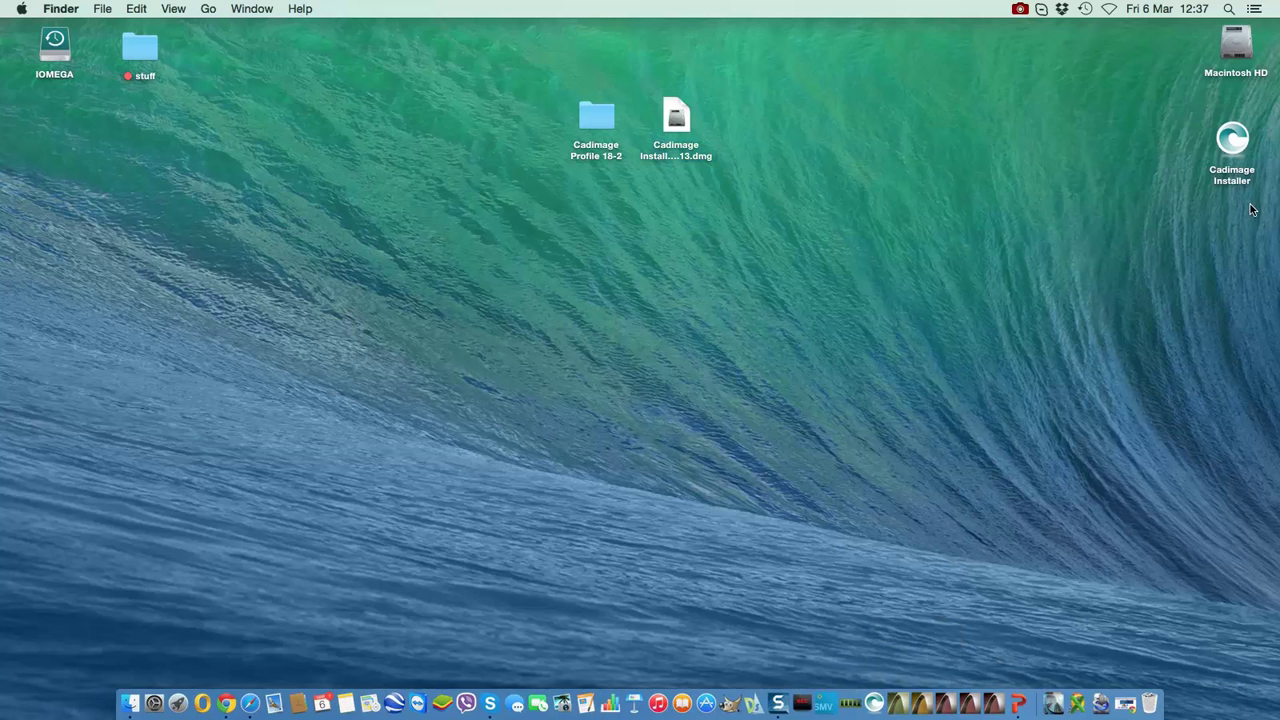
- Eject the Cadimage disk image and mounted volume, and launch Cadimage Installer from the Dock
left_click_drag(1257, 208, 633, 66)
key("super+BackSpace")
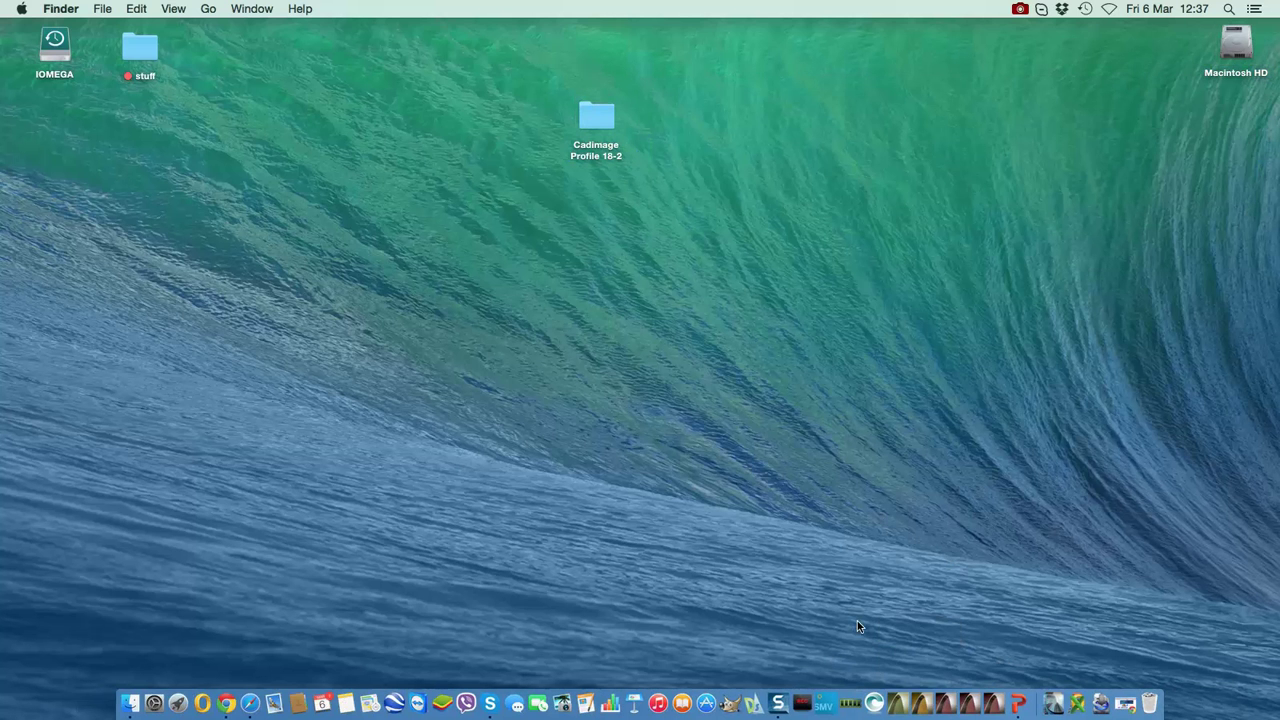
left_click(870, 680)
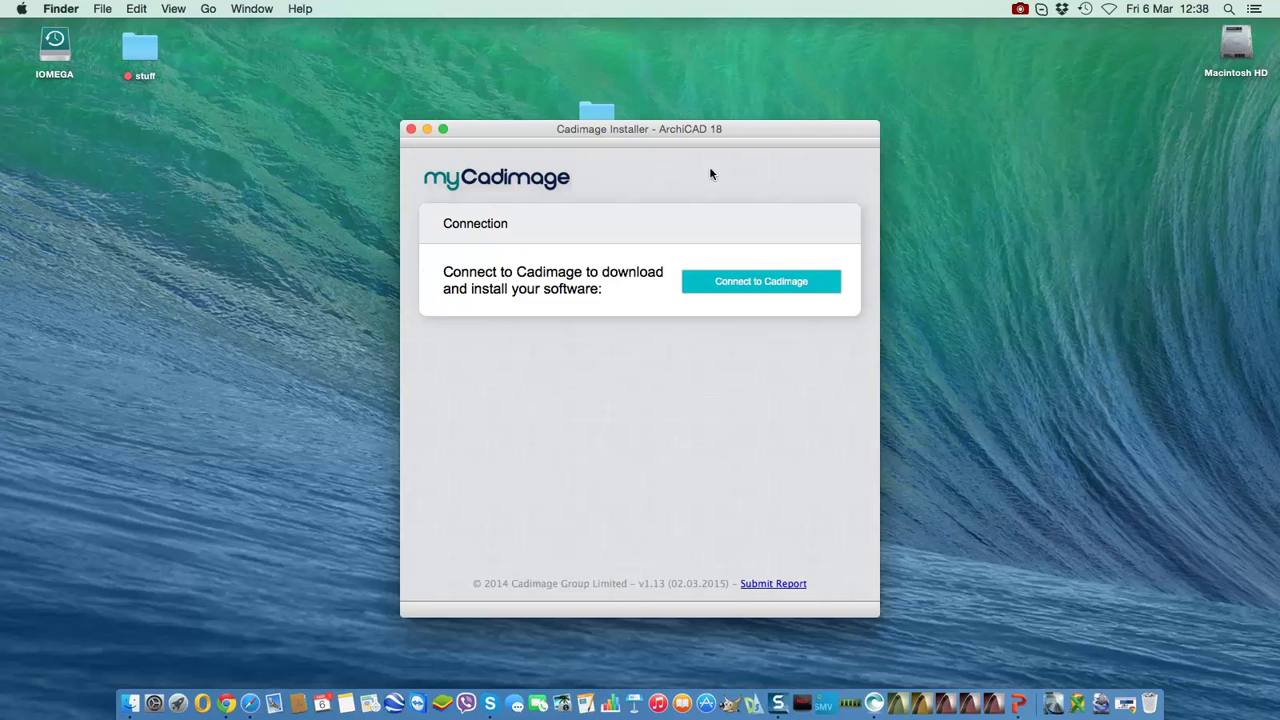
- Connect to Cadimage by entering the account e-mail and password
left_click(761, 282)
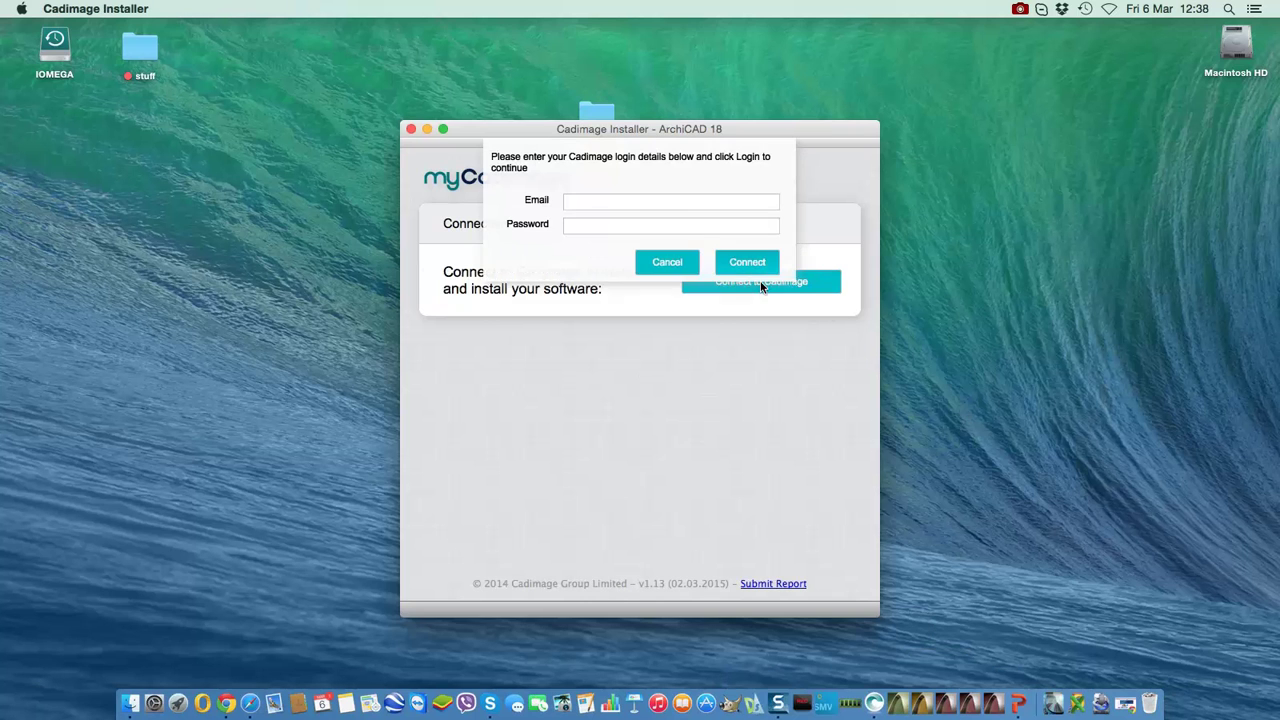
left_click(627, 202)
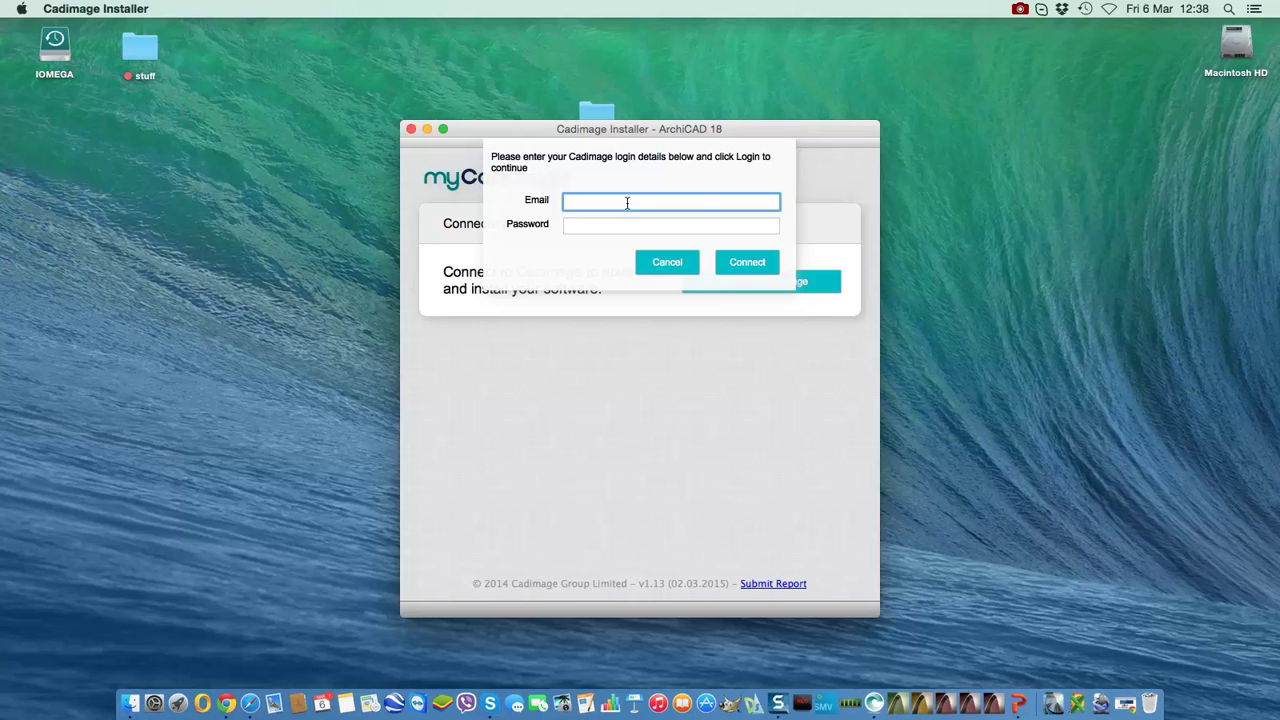
key("Tab")
key("super+v")
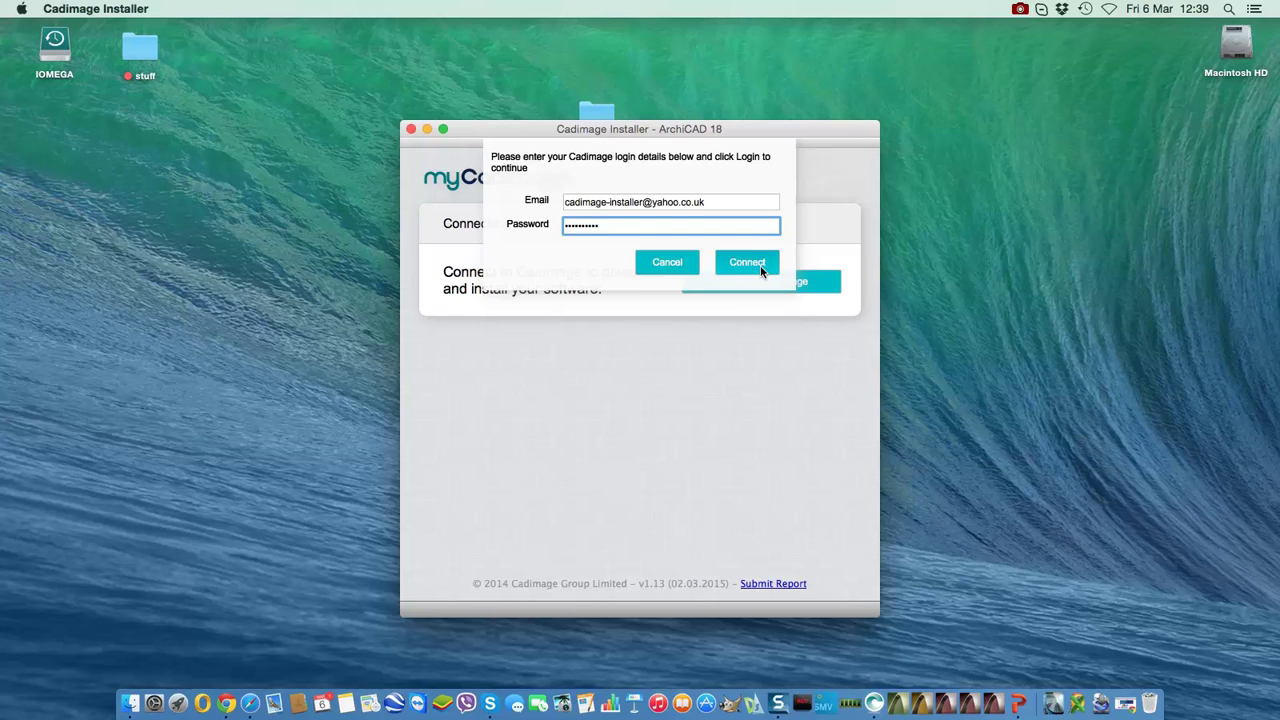
left_click(761, 270)
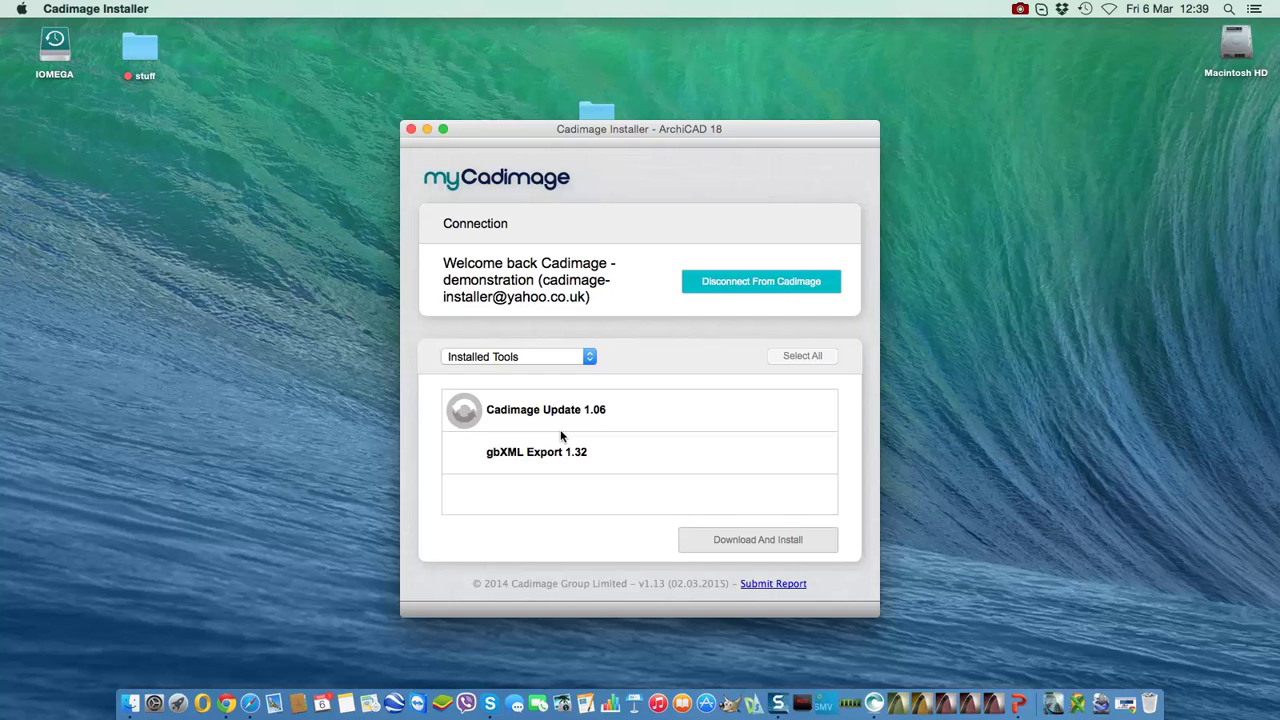
- Show the Trial / EDU tools, select all of them, and start Download And Install
left_click(525, 357)
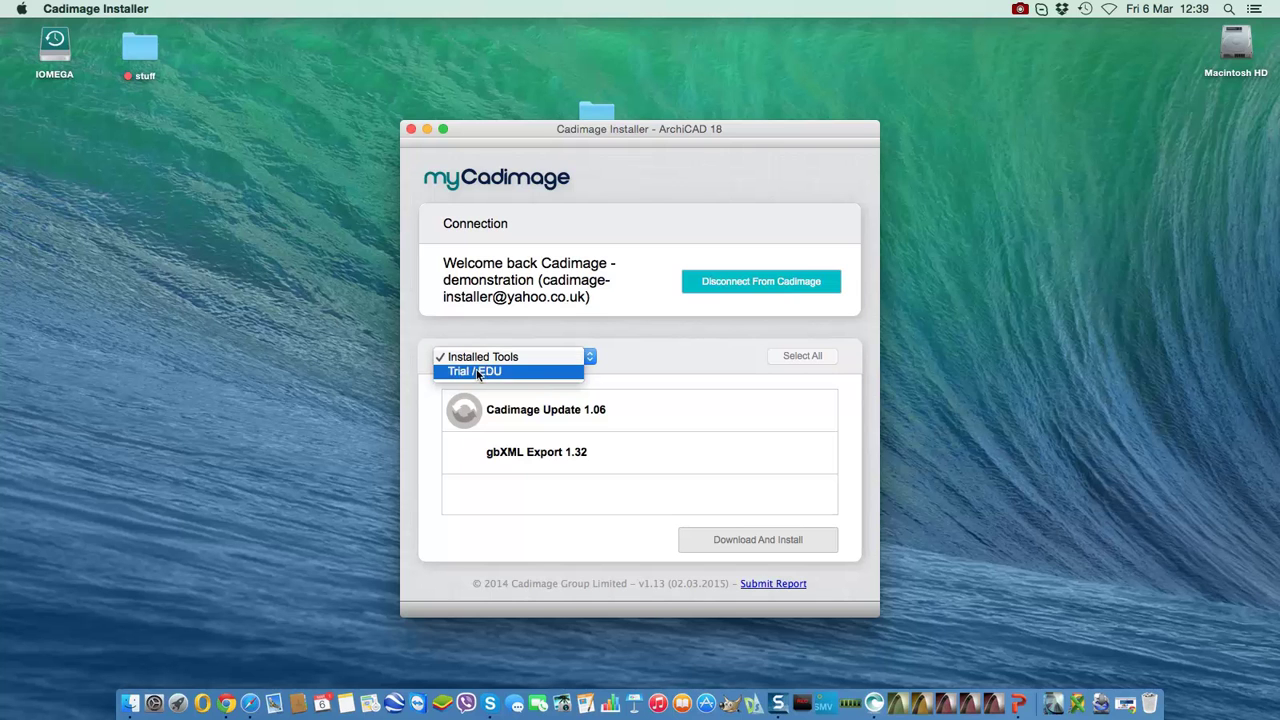
left_click(509, 372)
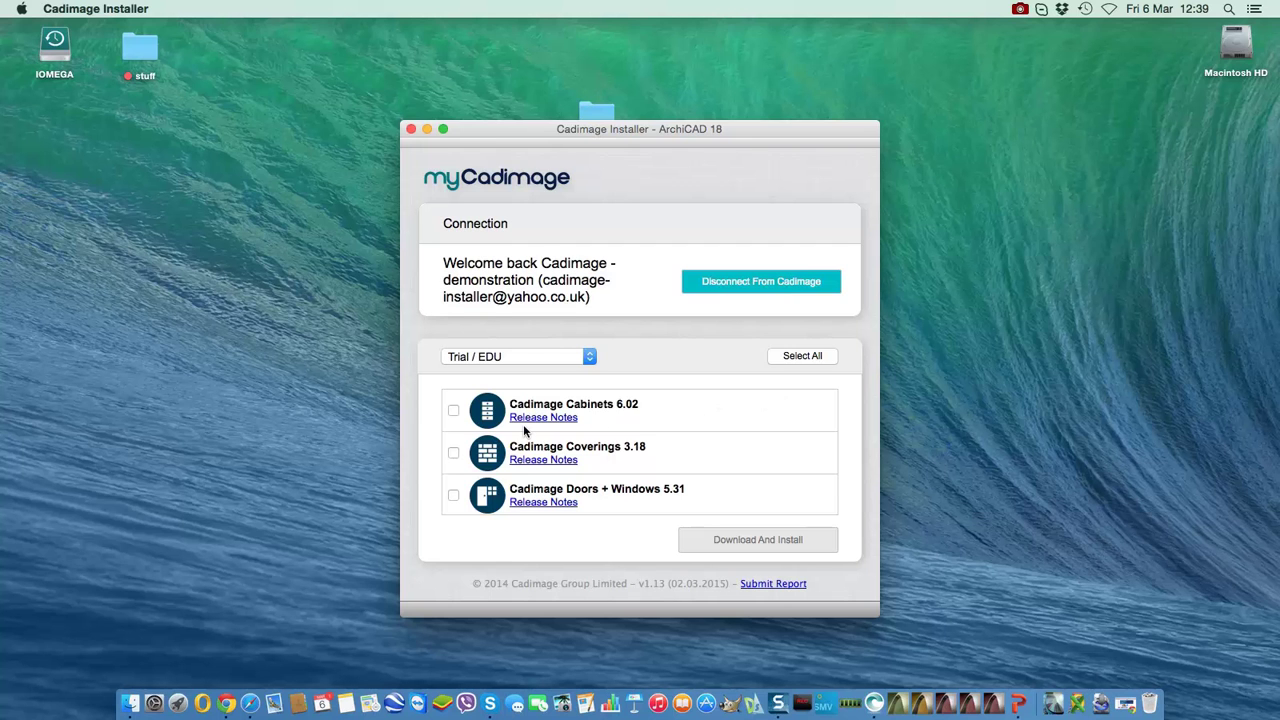
scroll(524, 430, "down", 5)
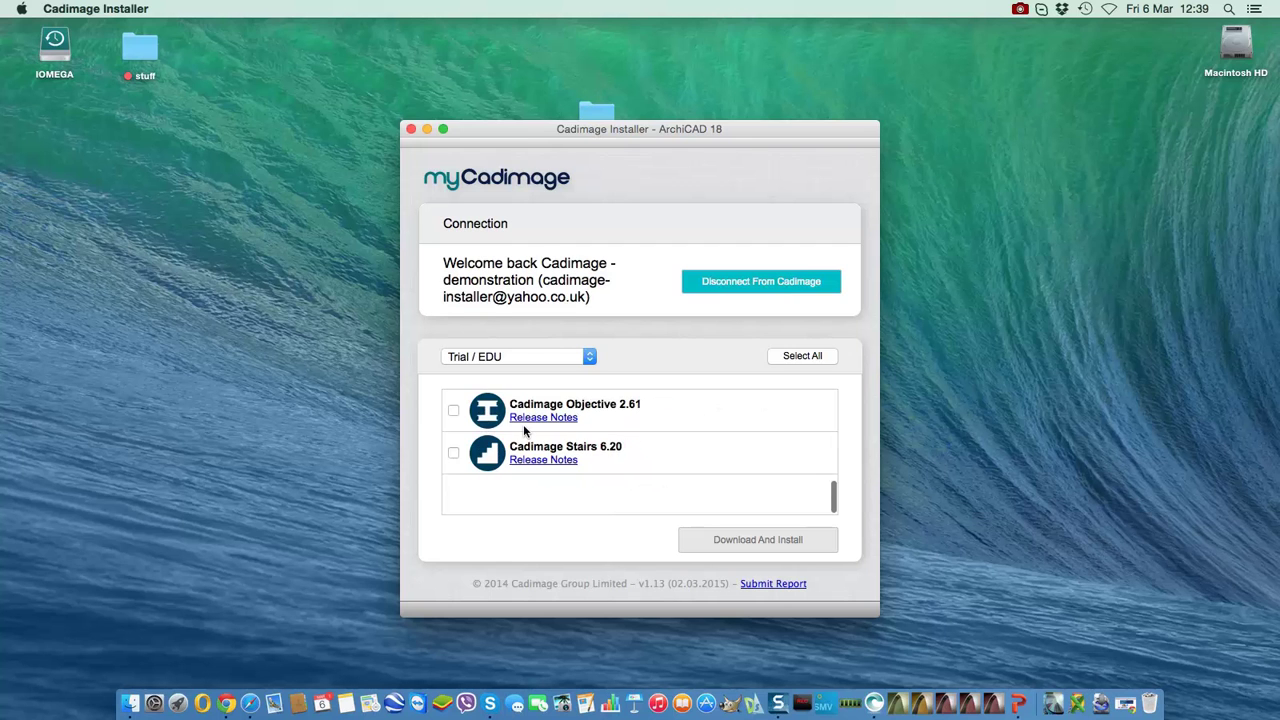
scroll(524, 430, "up", 4)
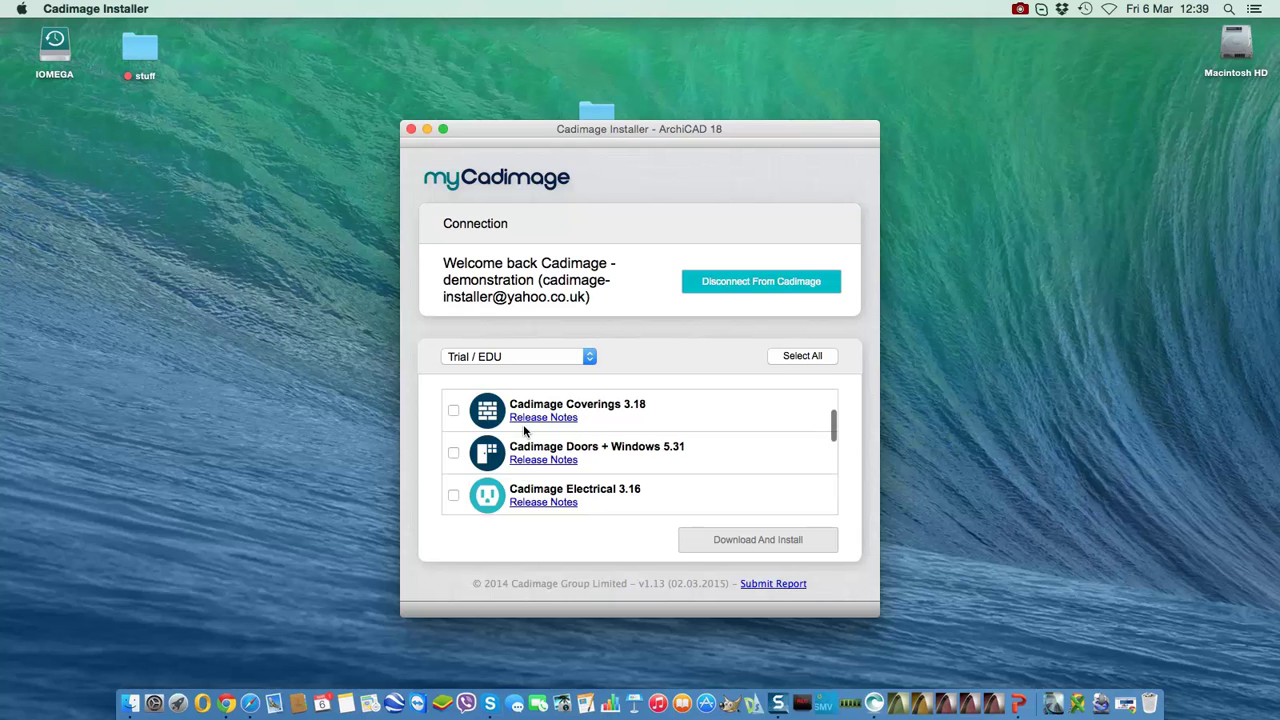
left_click(805, 356)
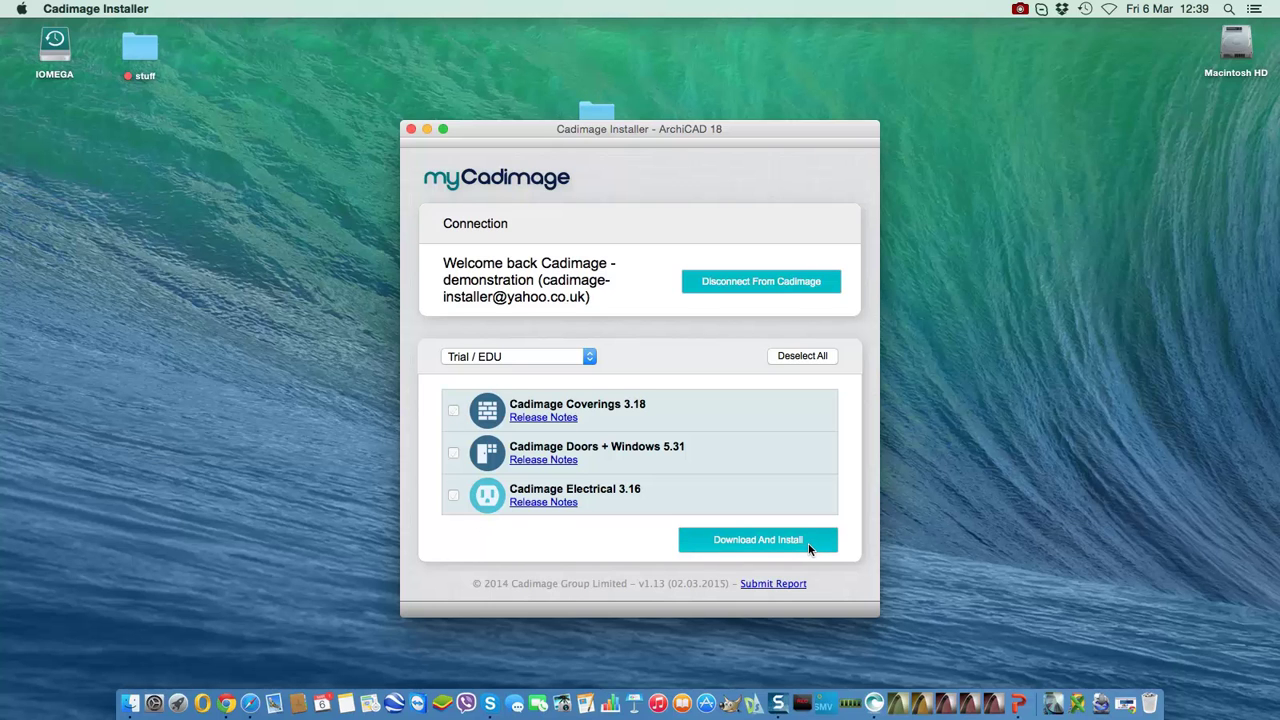
left_click(809, 546)
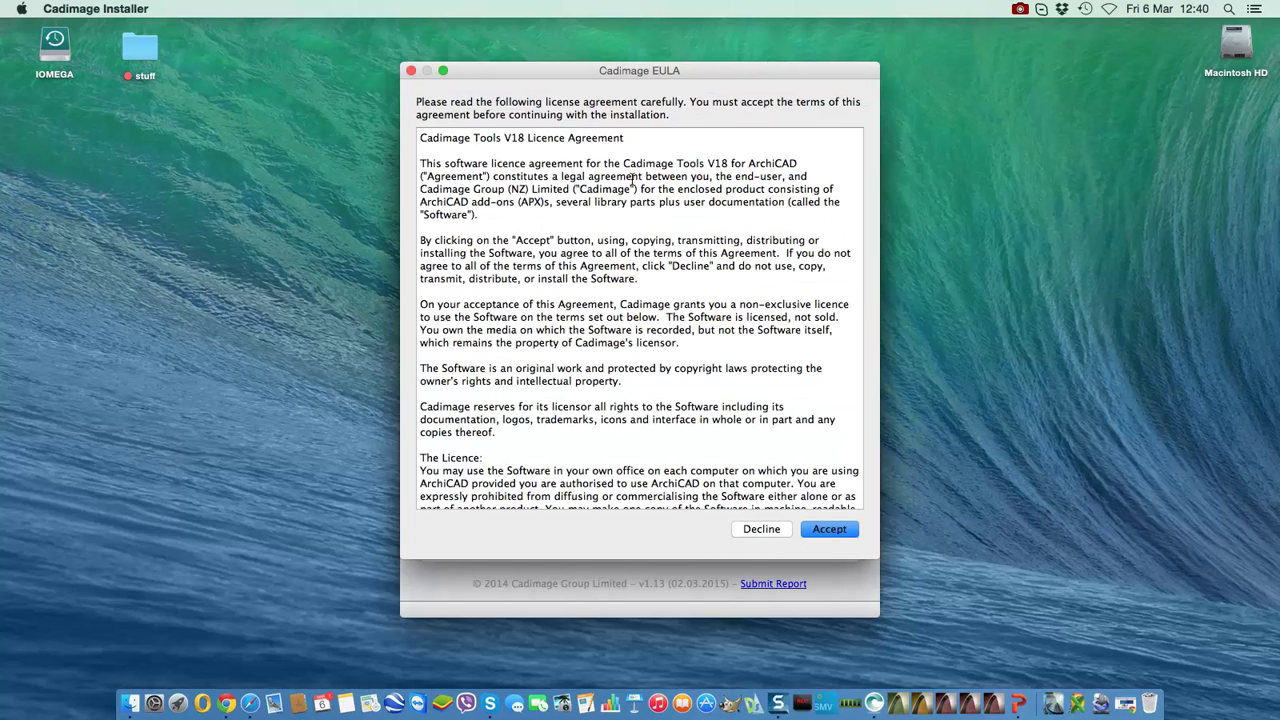
- Scroll through the Cadimage Tools V18 licence agreement to its end
scroll(575, 232, "down", 10)
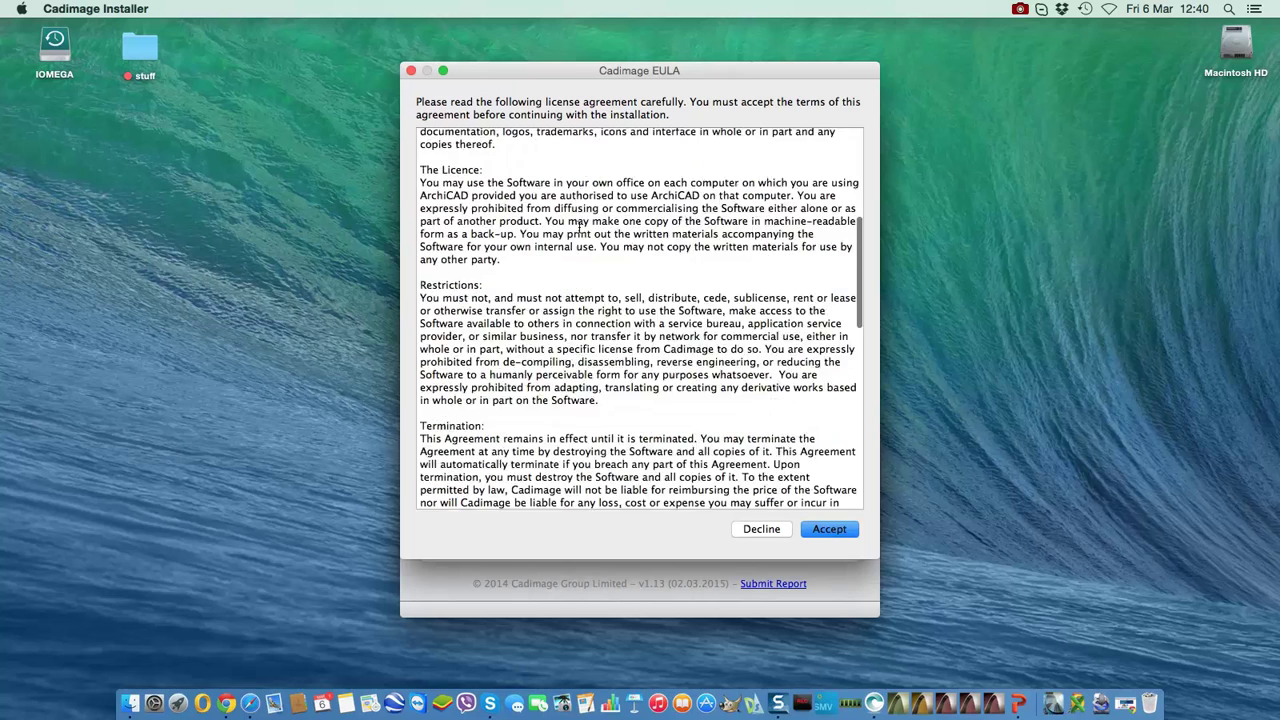
scroll(578, 228, "down", 10)
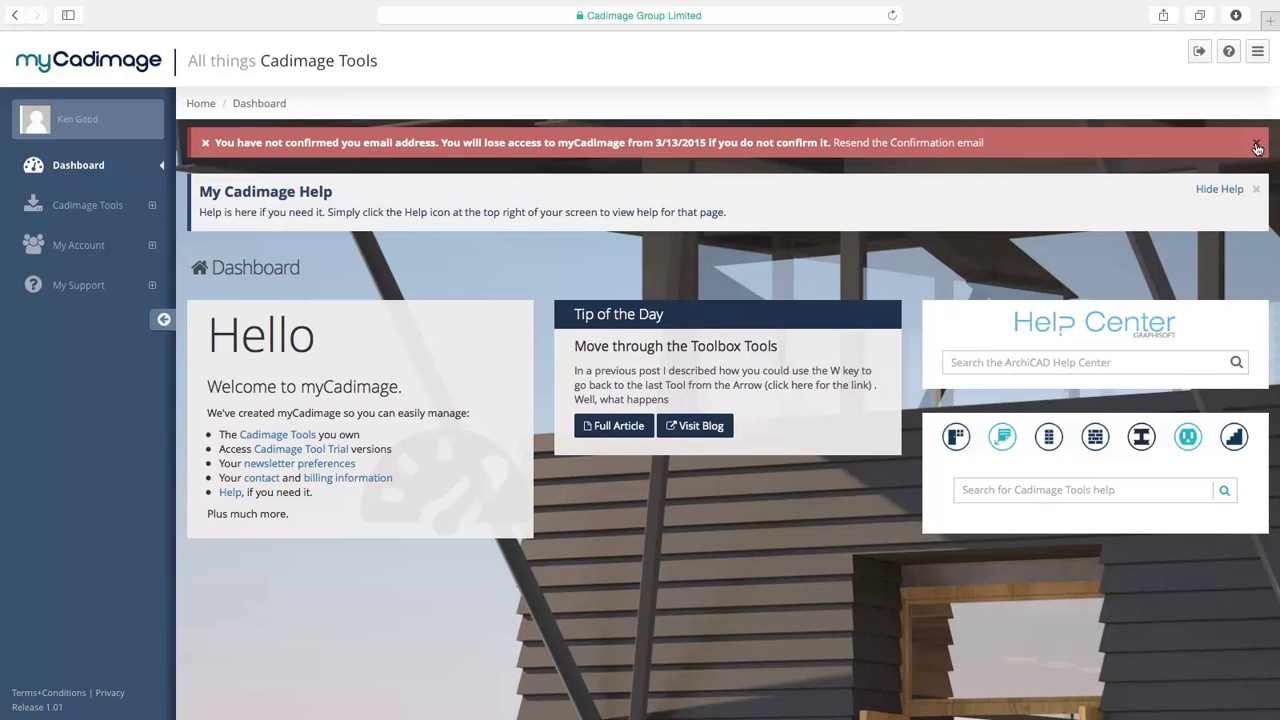
- Dismiss the e-mail confirmation warning and focus the Cadimage Tools help search box
left_click(1257, 146)
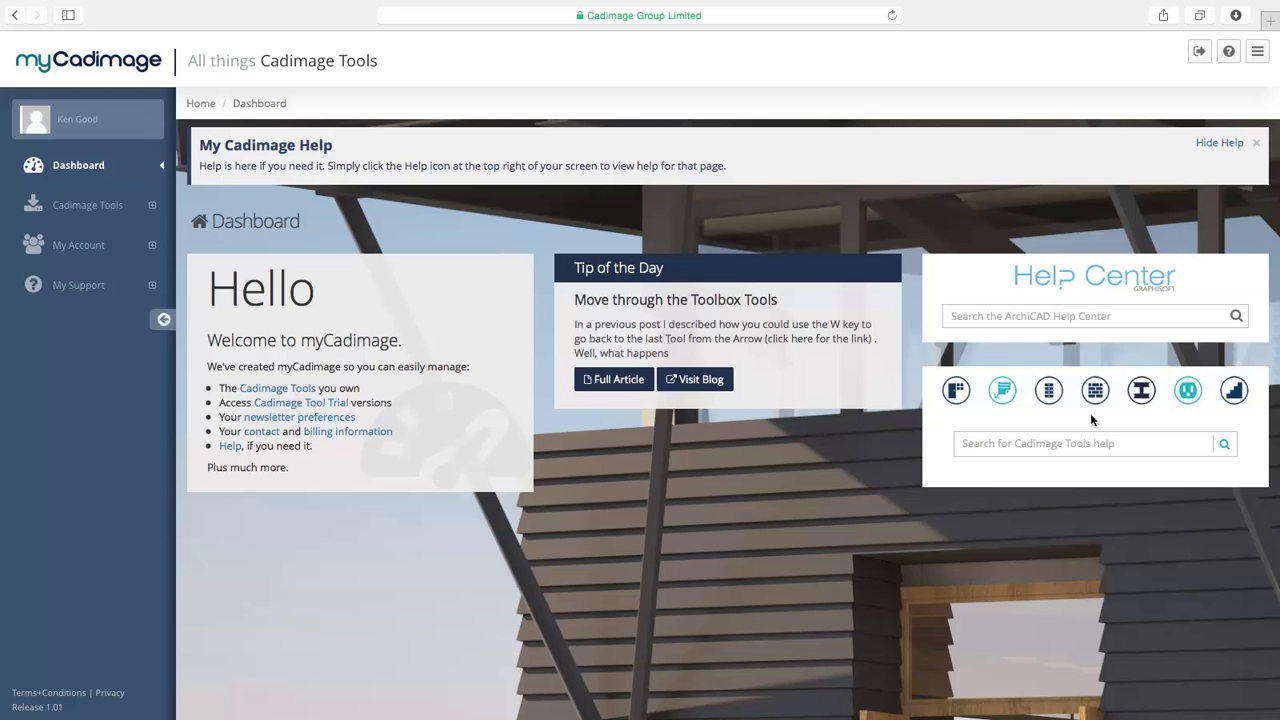
left_click(1102, 442)
- Open Get Cadimage Tools, glance at the ArchiCAD 17 tab, and scroll to Cadimage Work Environment
left_click(85, 208)
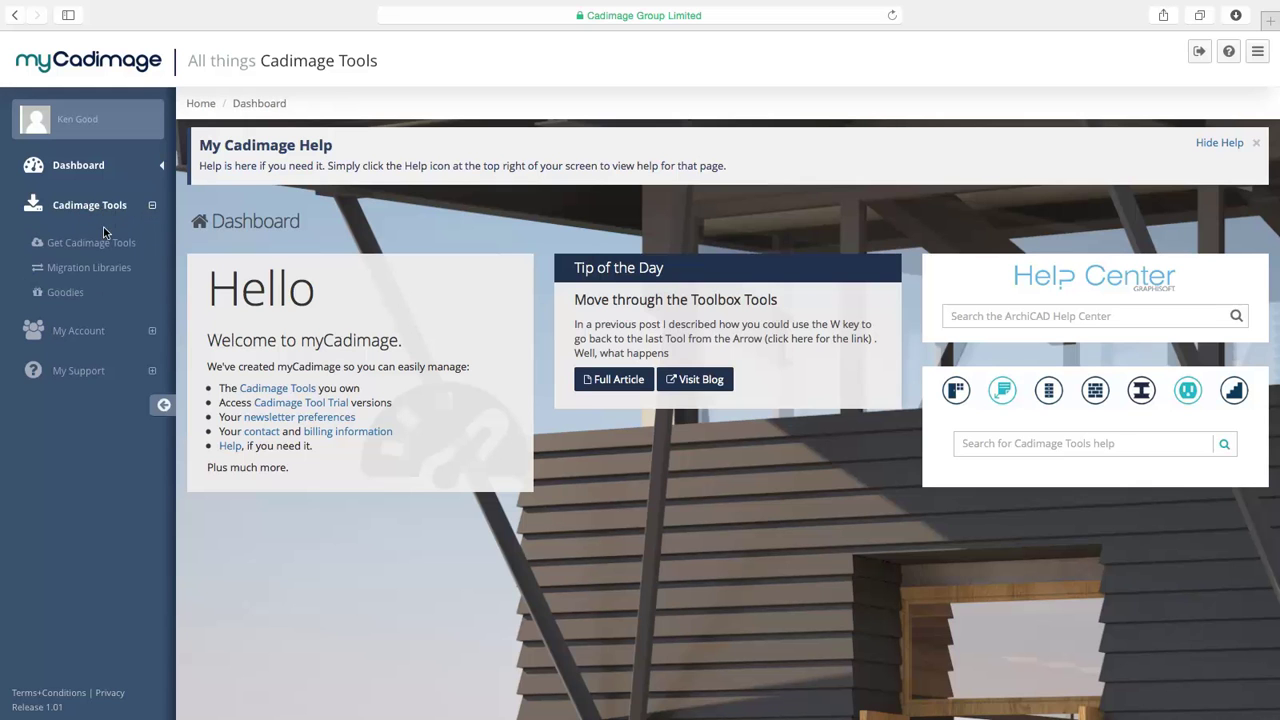
left_click(100, 245)
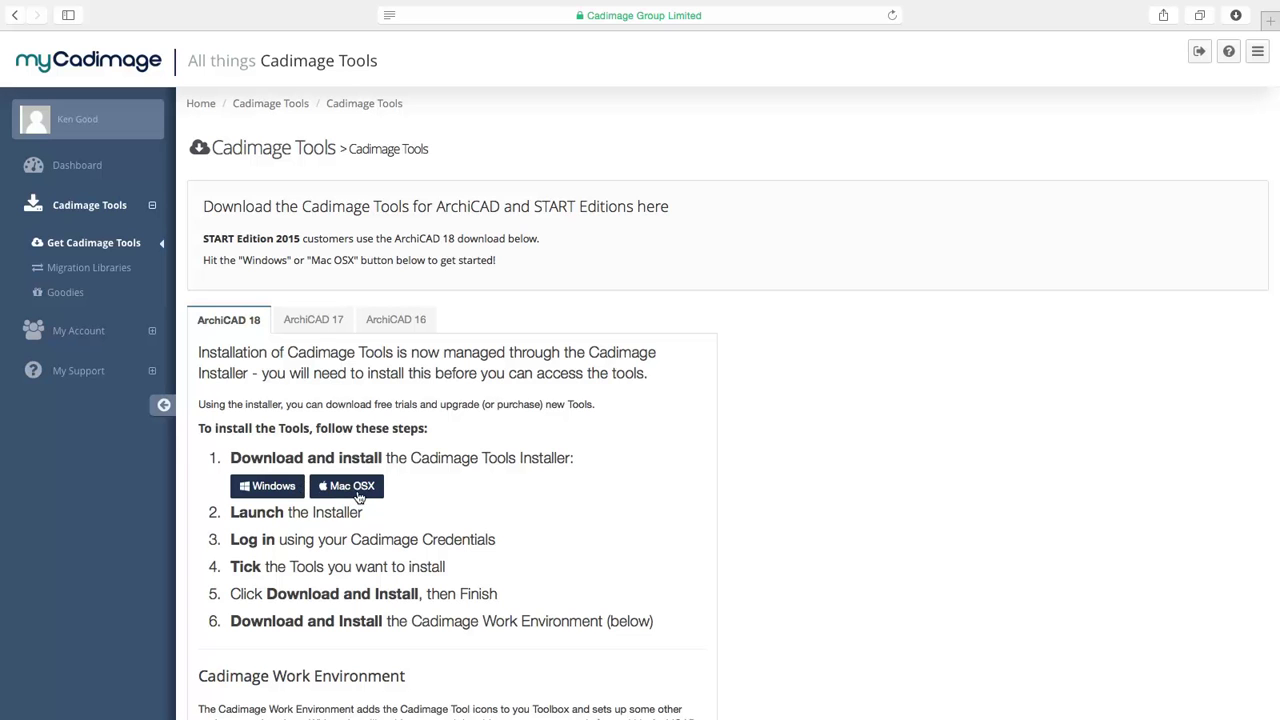
left_click(333, 322)
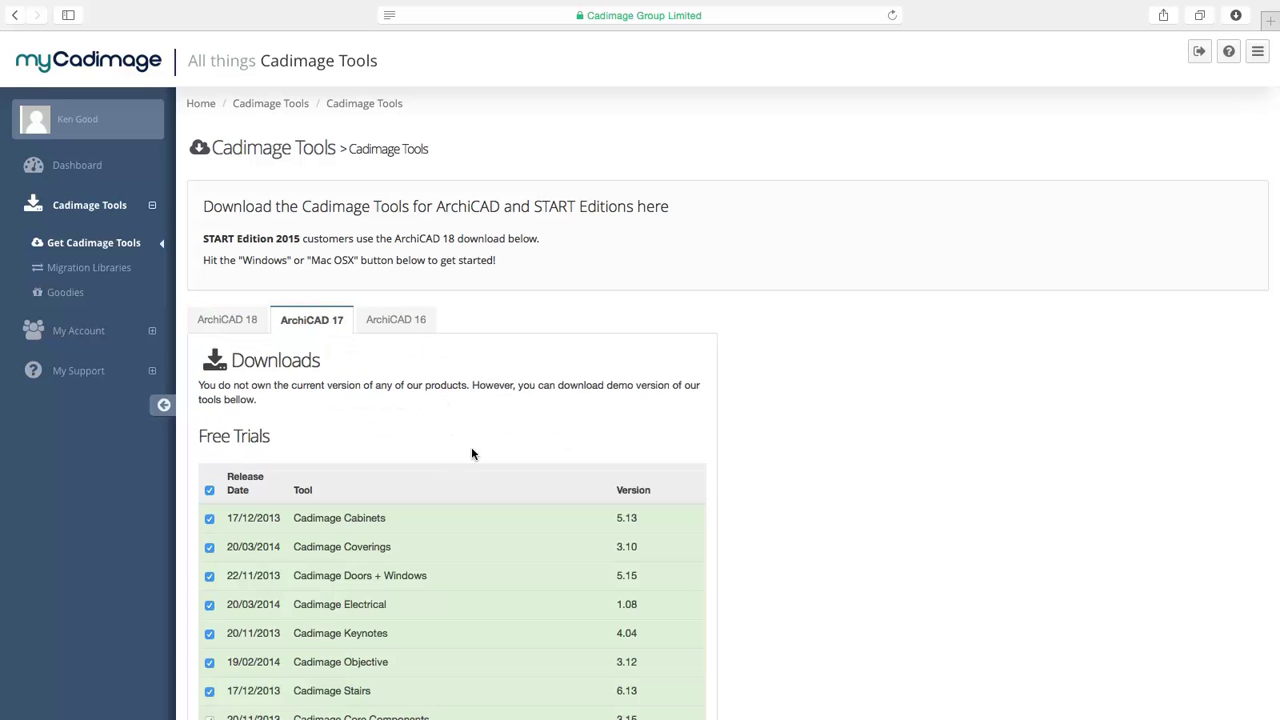
scroll(345, 483, "down", 3)
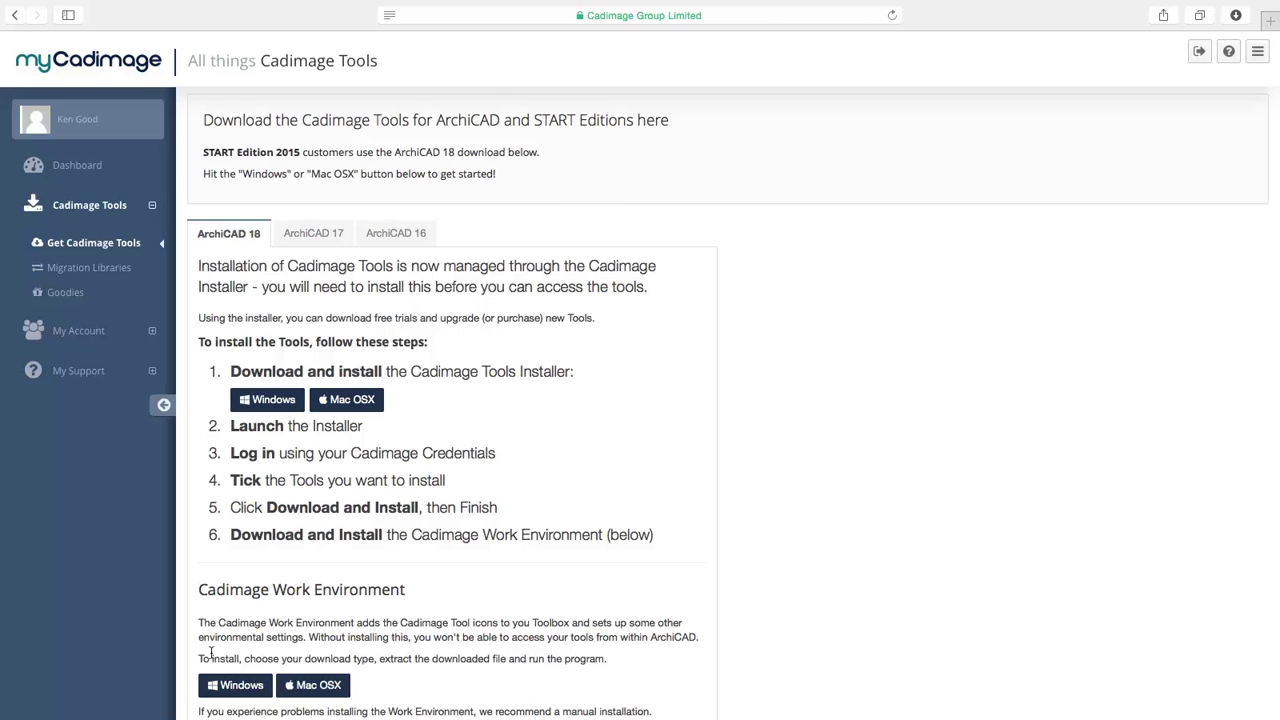
scroll(275, 678, "down", 3)
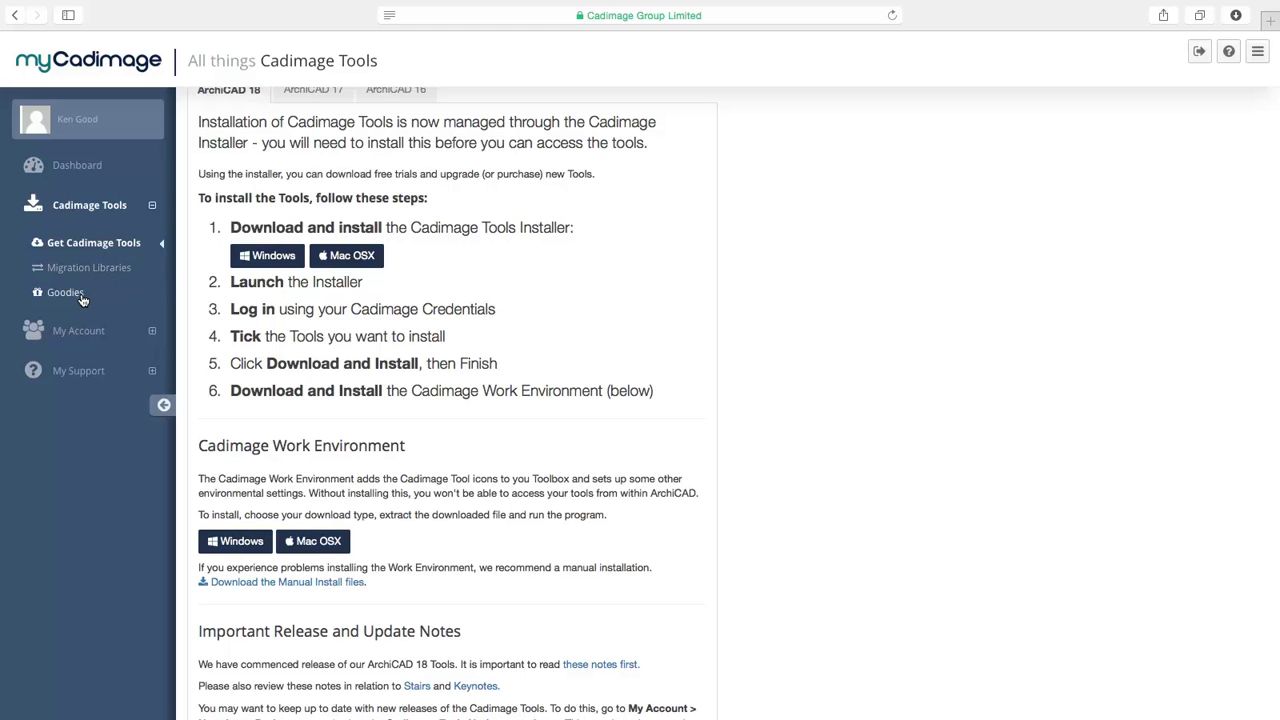
- Tick Cadimage Tool Updates under My Account > Newsletters, then expand My Support
left_click(80, 331)
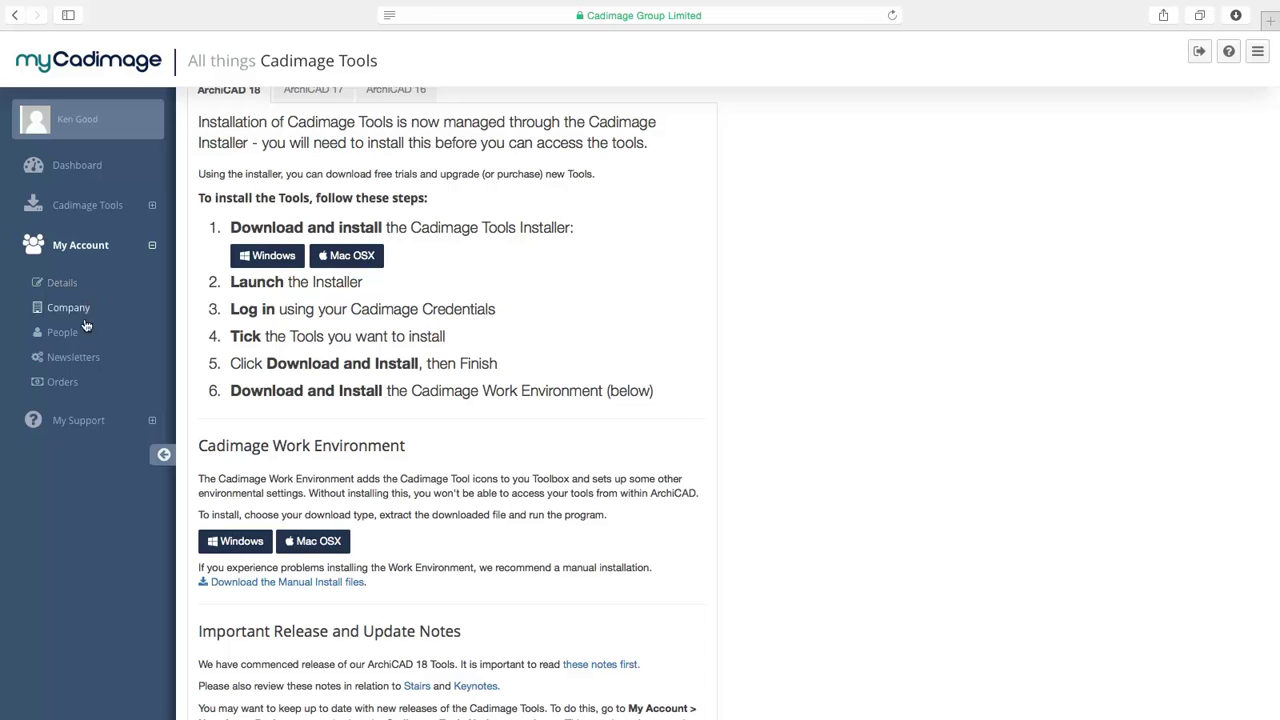
left_click(76, 360)
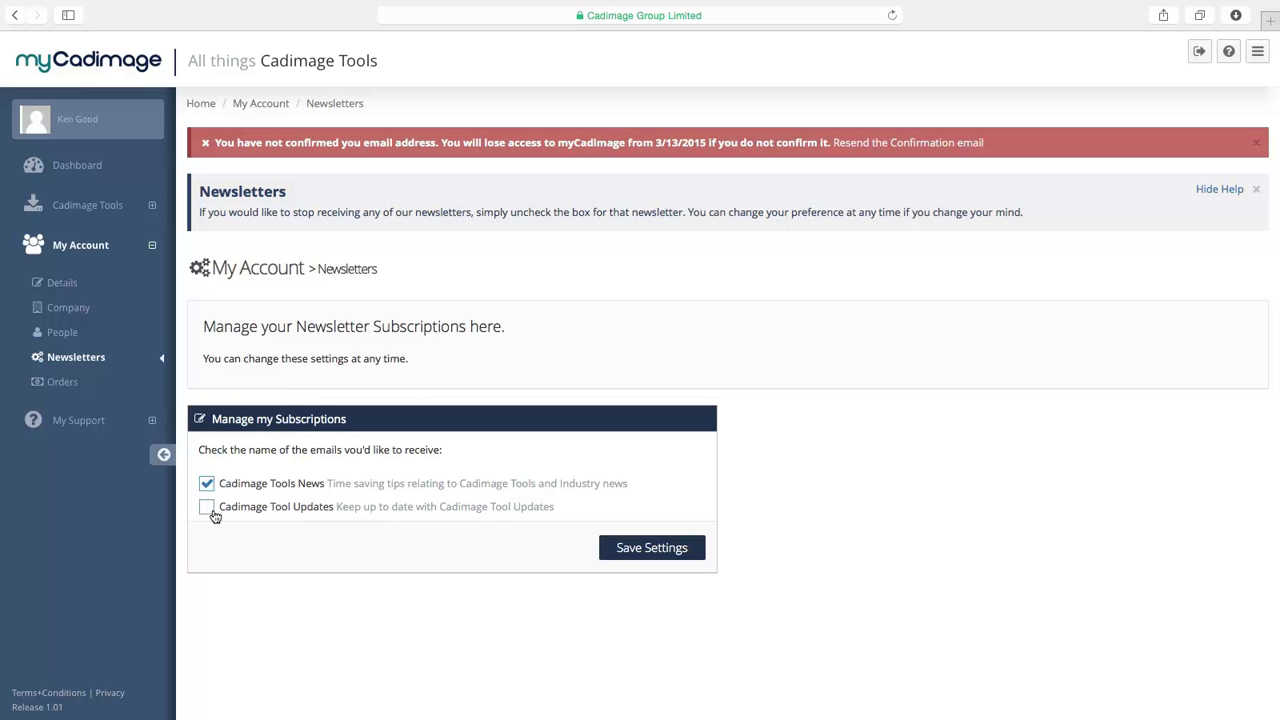
left_click(291, 517)
left_click(297, 520)
left_click(78, 421)
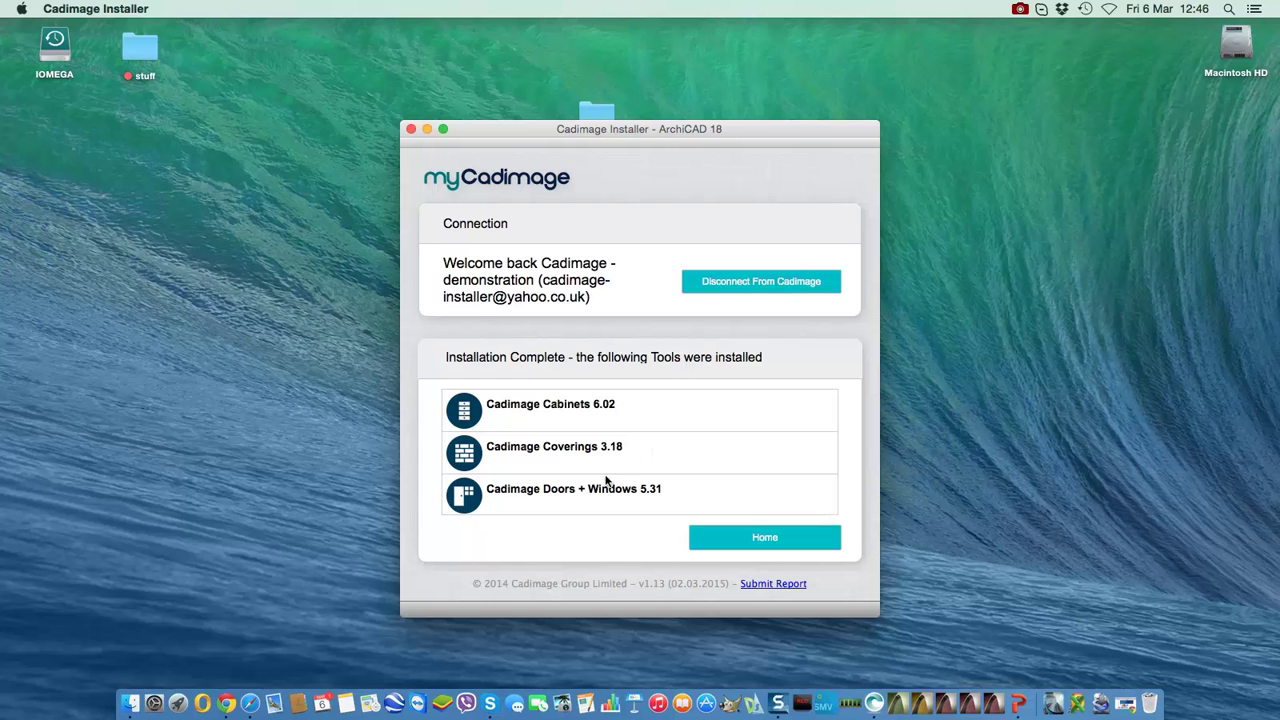
- Scroll the Installation Complete list down to Cadimage Objective 2.61 and Stairs 6.20
left_click(609, 447)
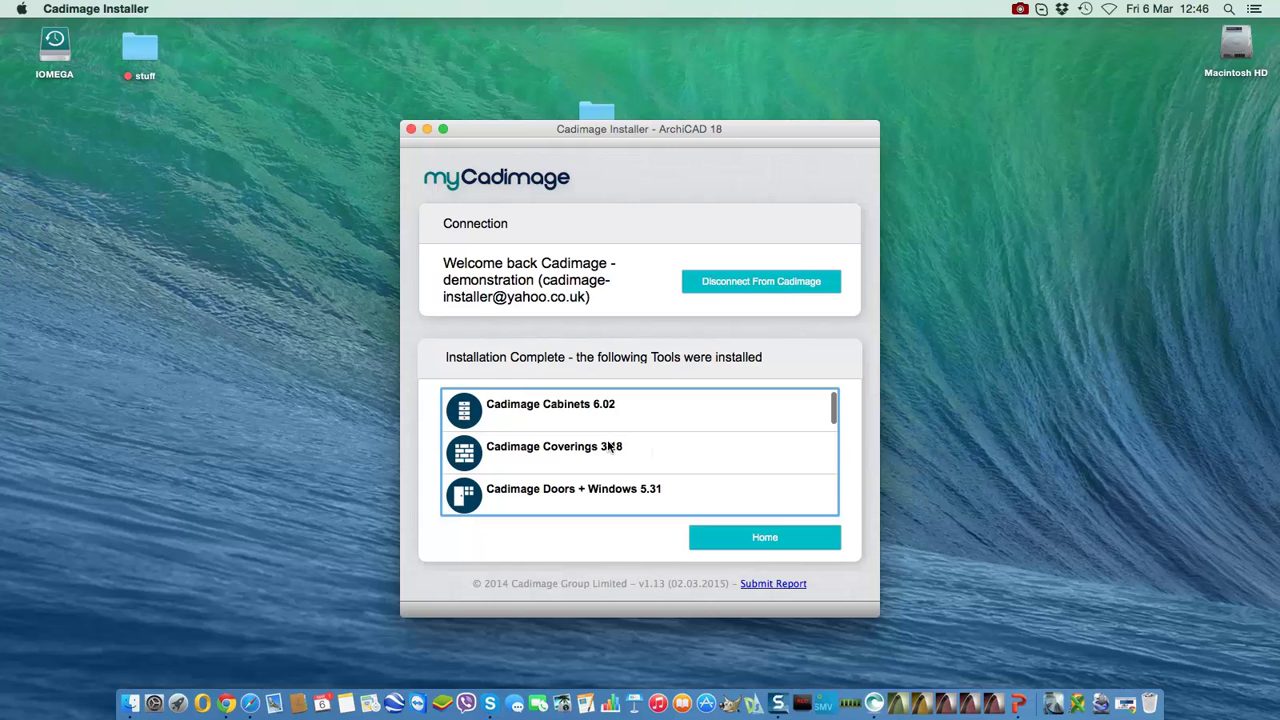
scroll(609, 447, "down", 5)
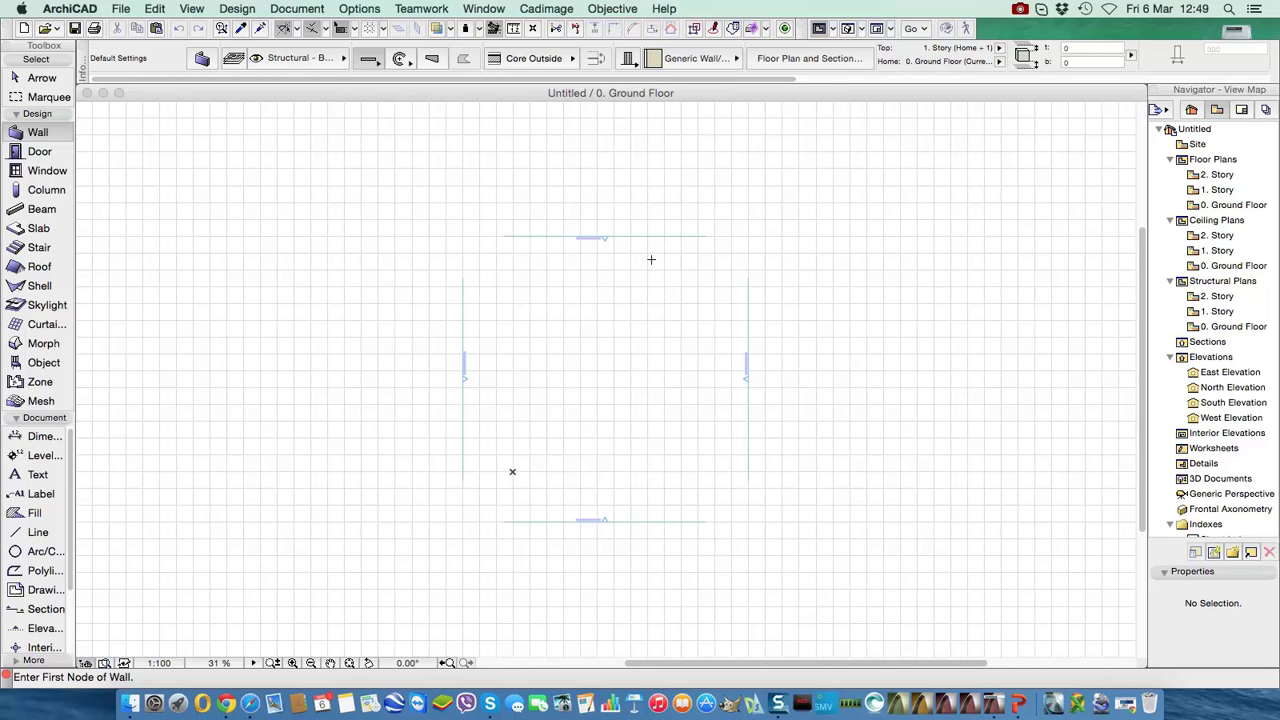
left_click(521, 8)
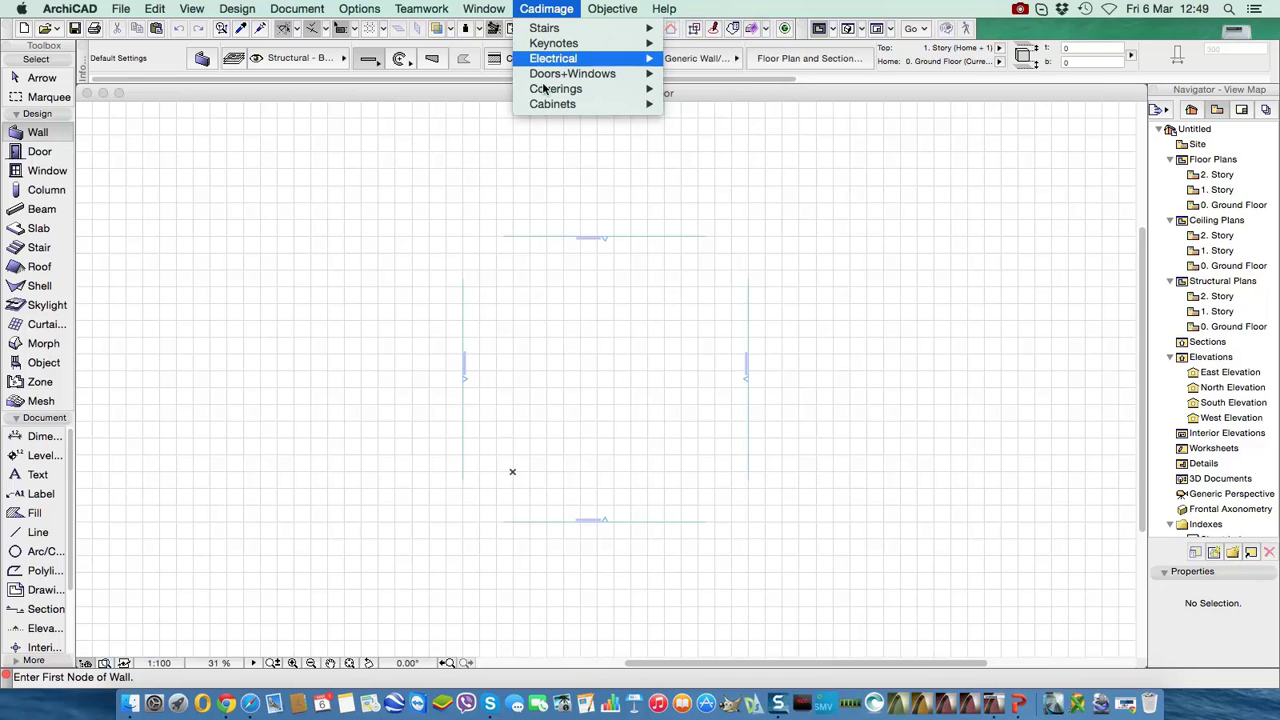
mouse_move(612, 8)
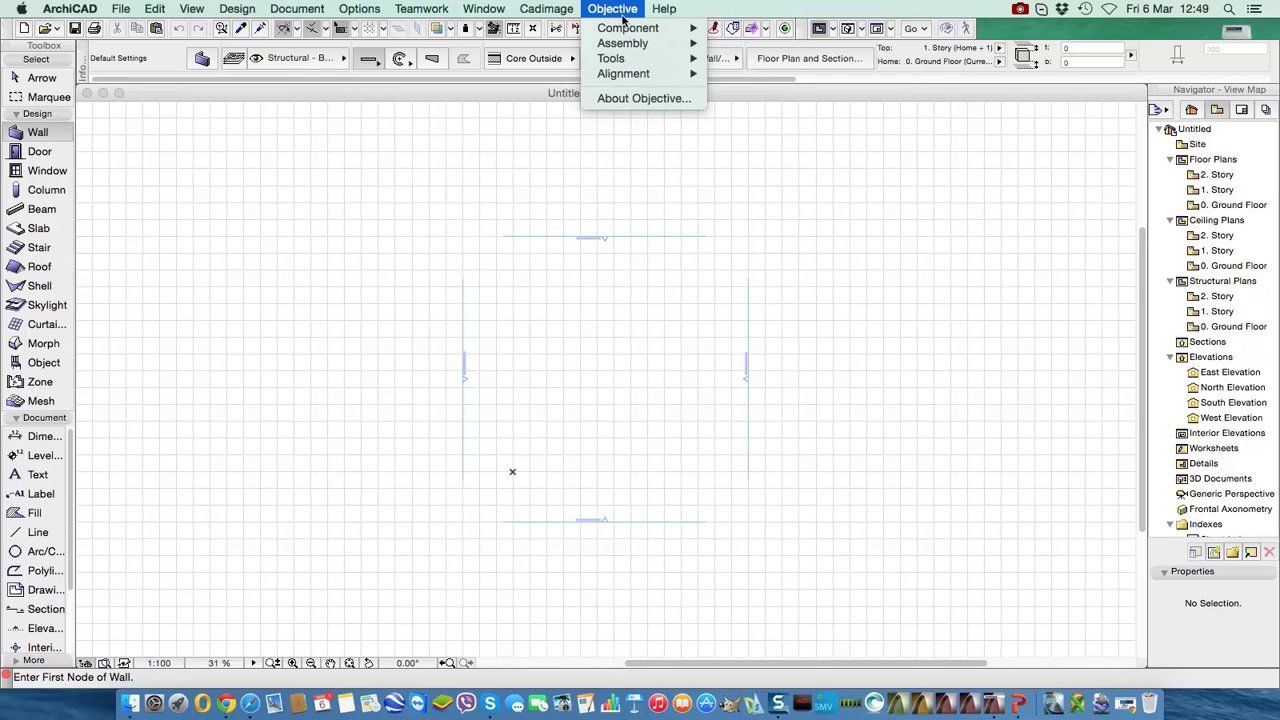
left_click(620, 12)
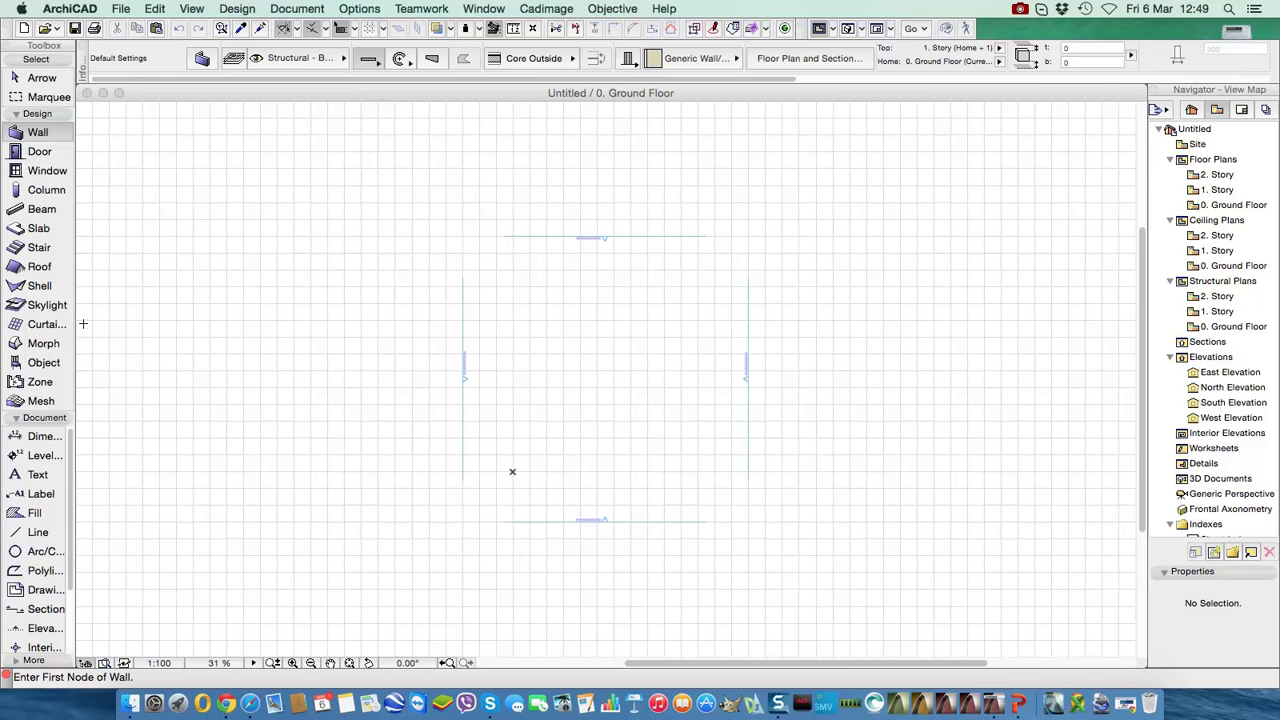
- Import Cadimage Profile 18 into ArchiCAD's stored Work Environment profiles
left_click(377, 8)
mouse_move(427, 197)
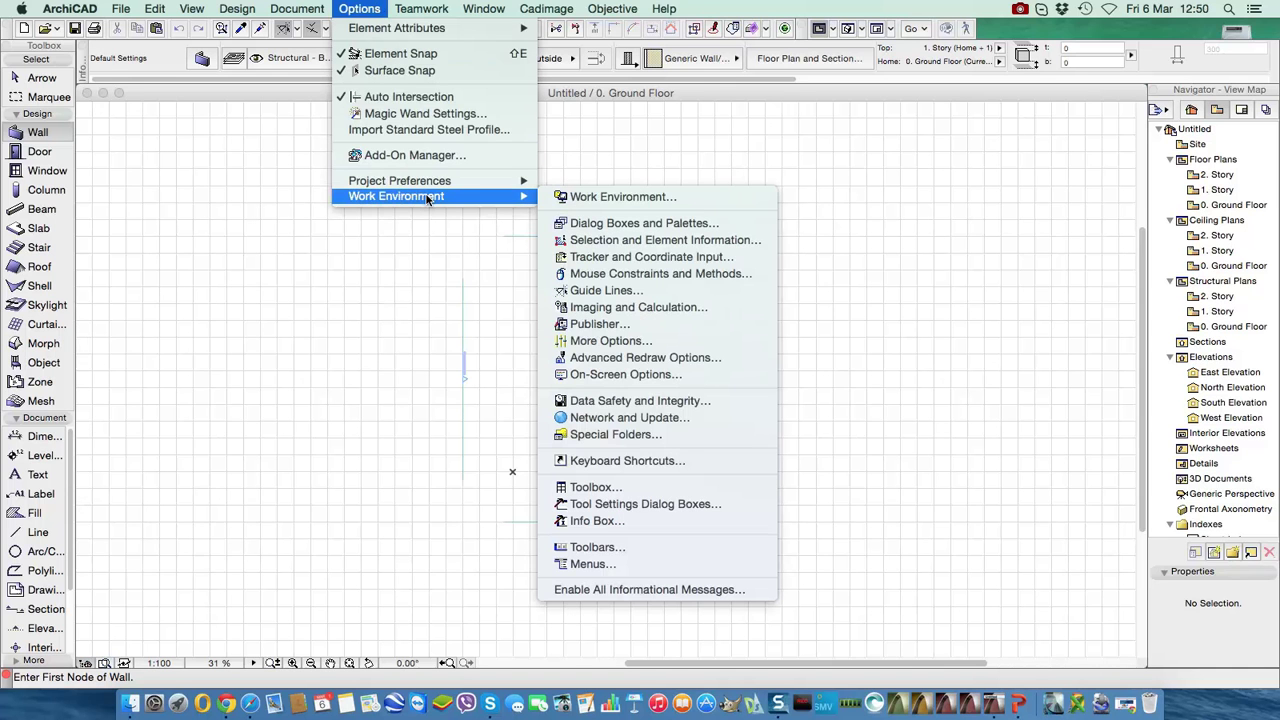
left_click(634, 198)
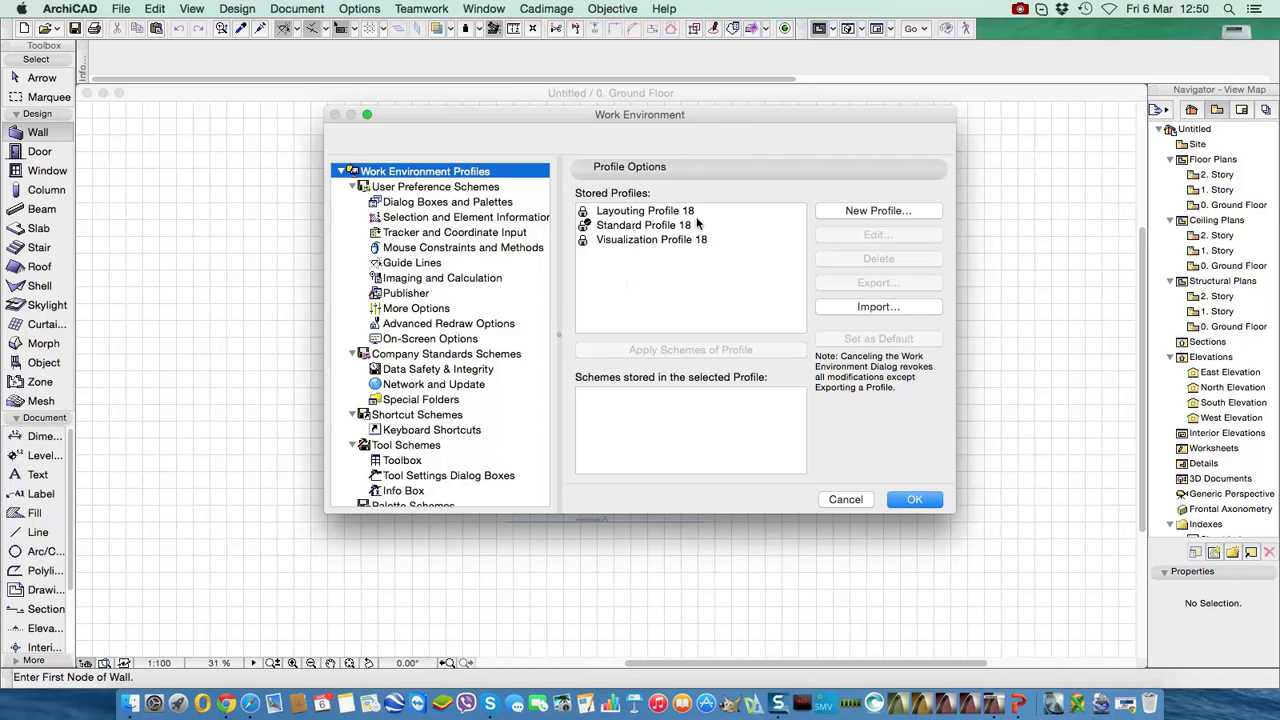
left_click(890, 308)
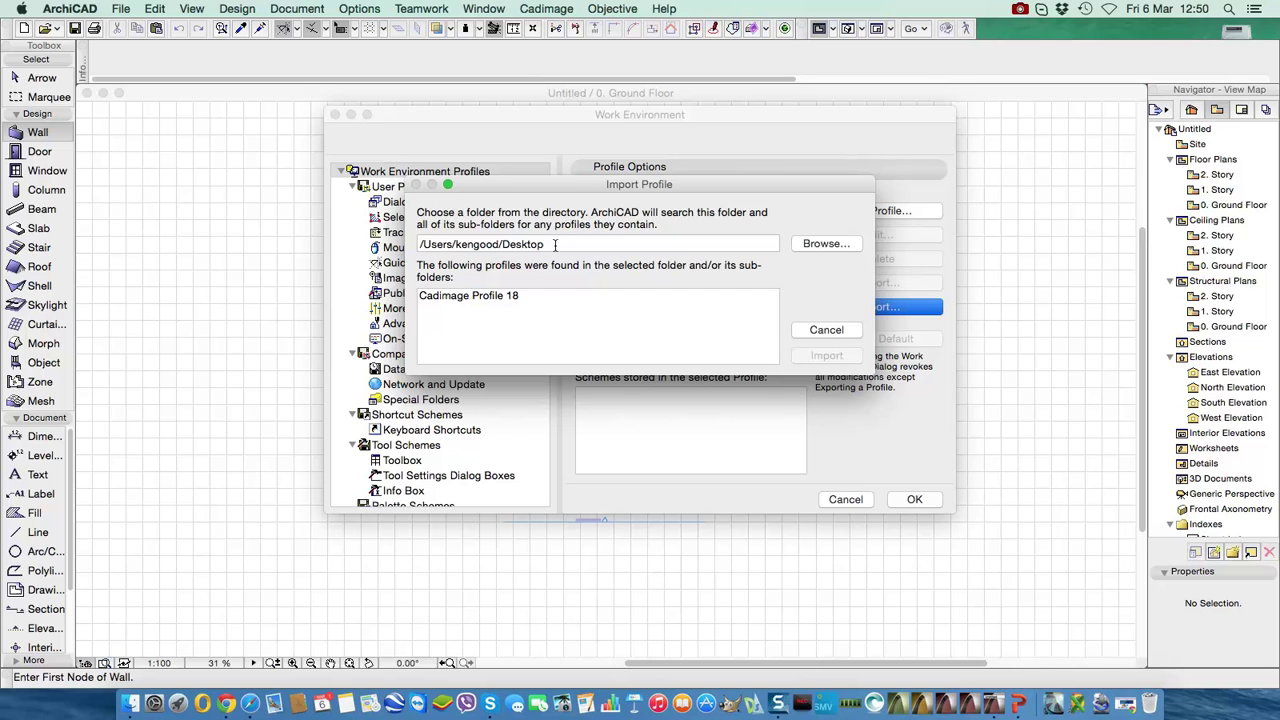
left_click(490, 299)
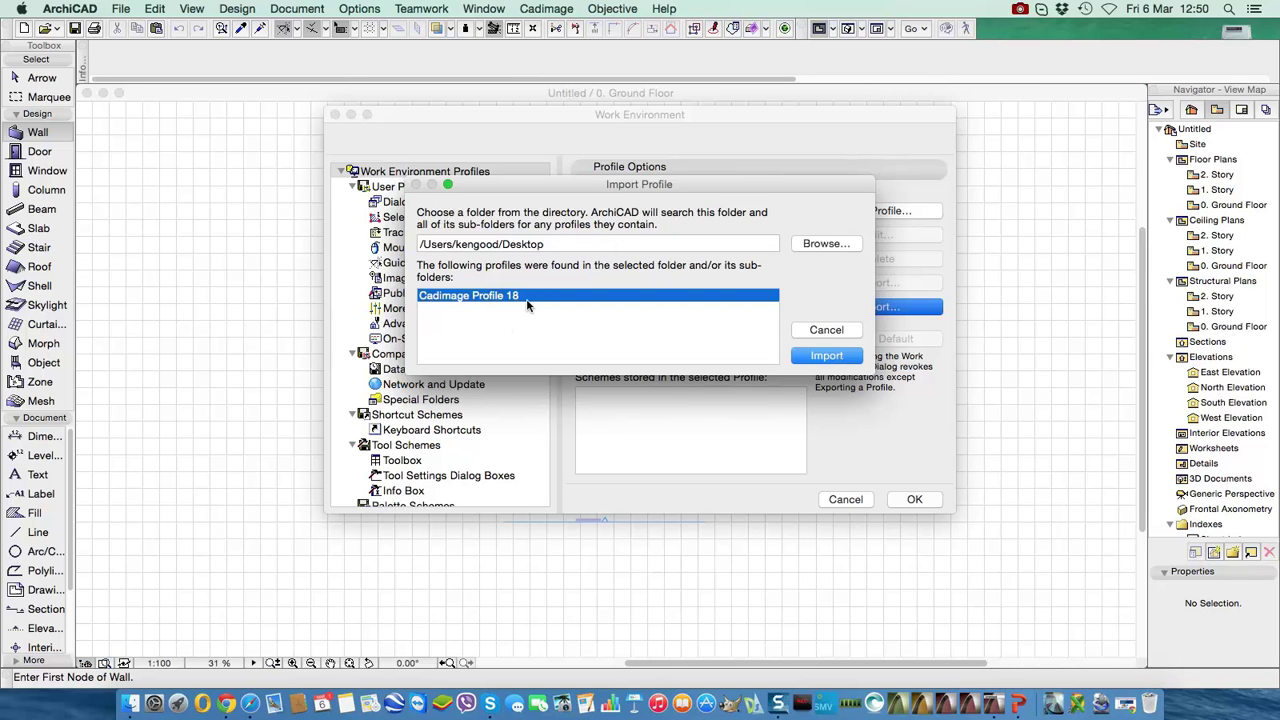
left_click(825, 356)
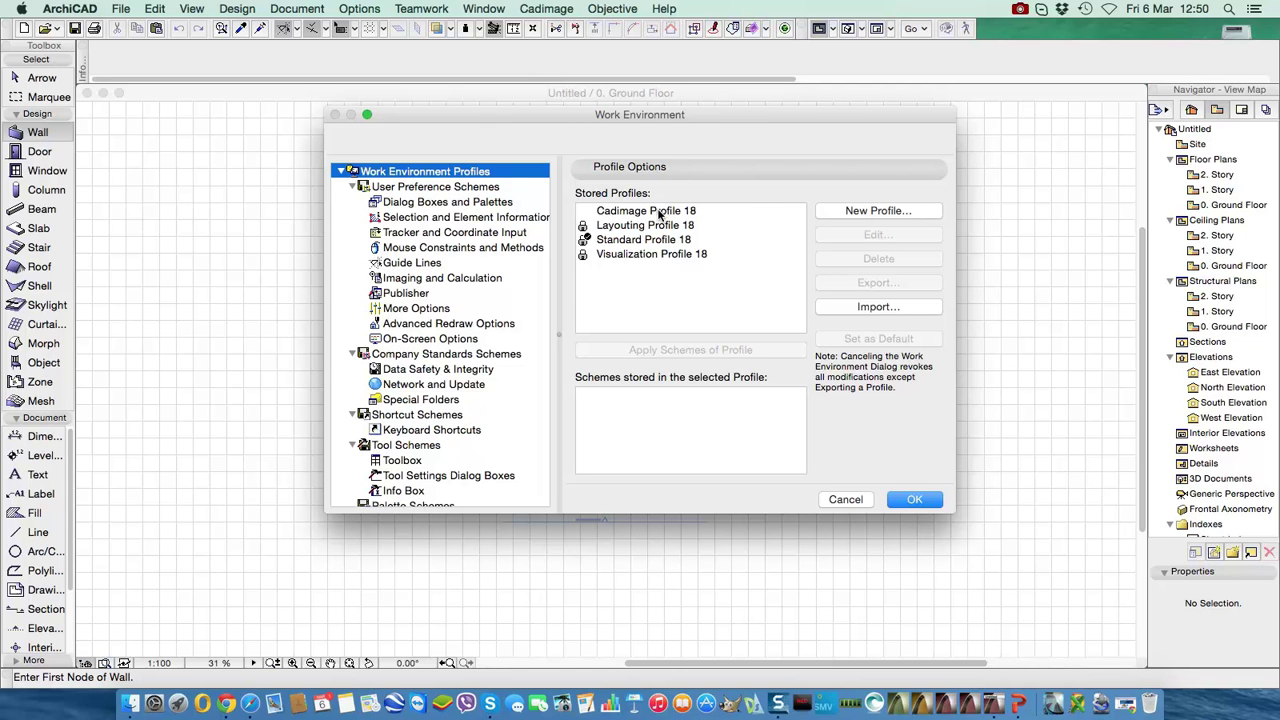
- Apply Cadimage Profile 18 as the active work environment and accept the changes
double_click(659, 213)
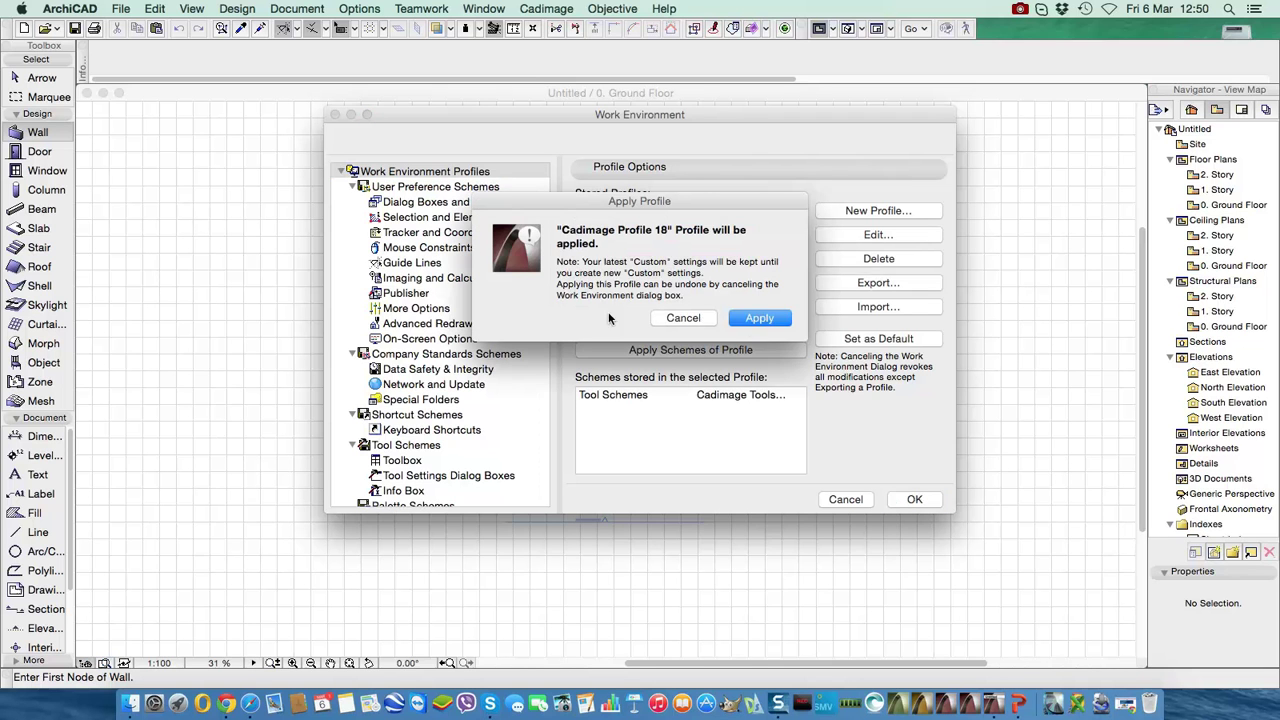
left_click(759, 318)
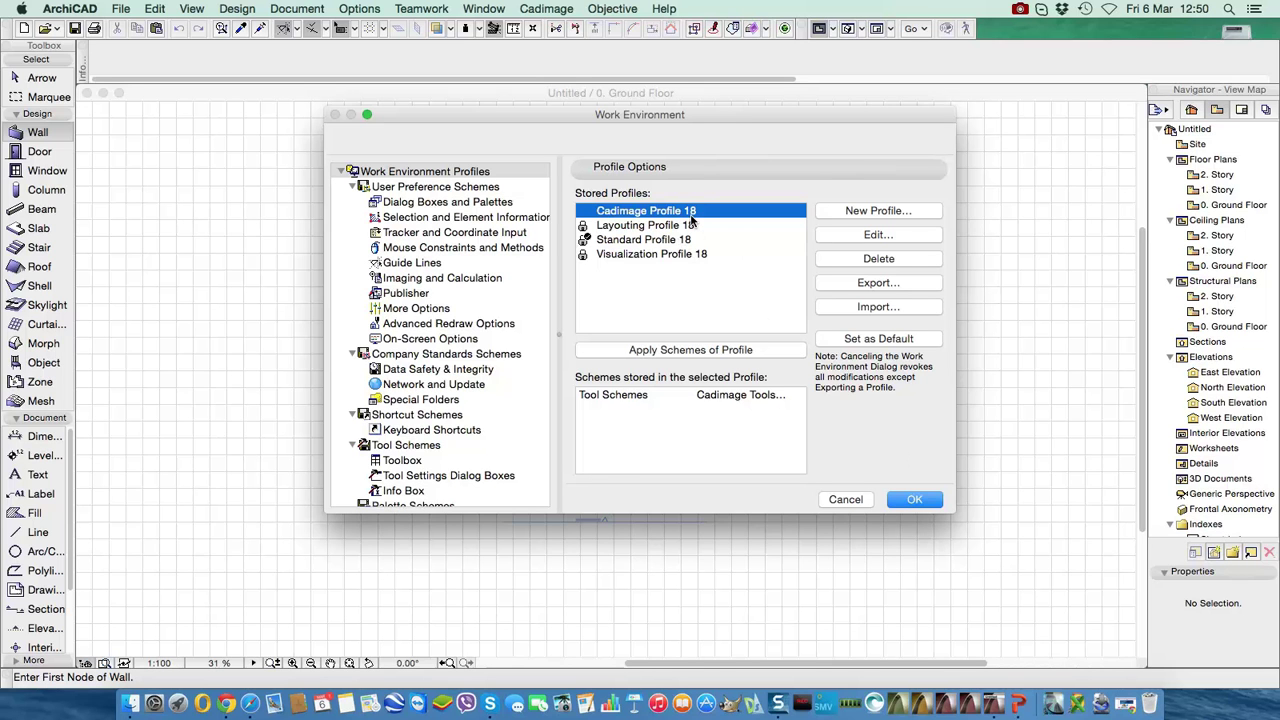
left_click(921, 500)
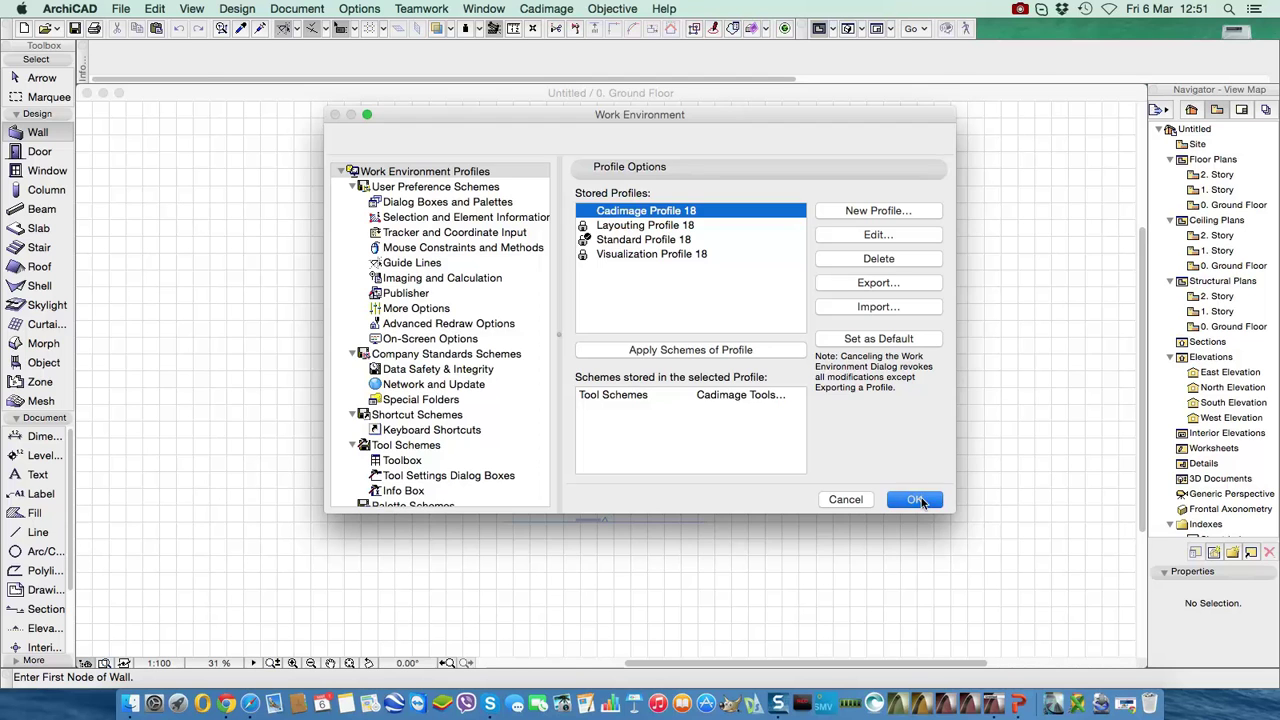